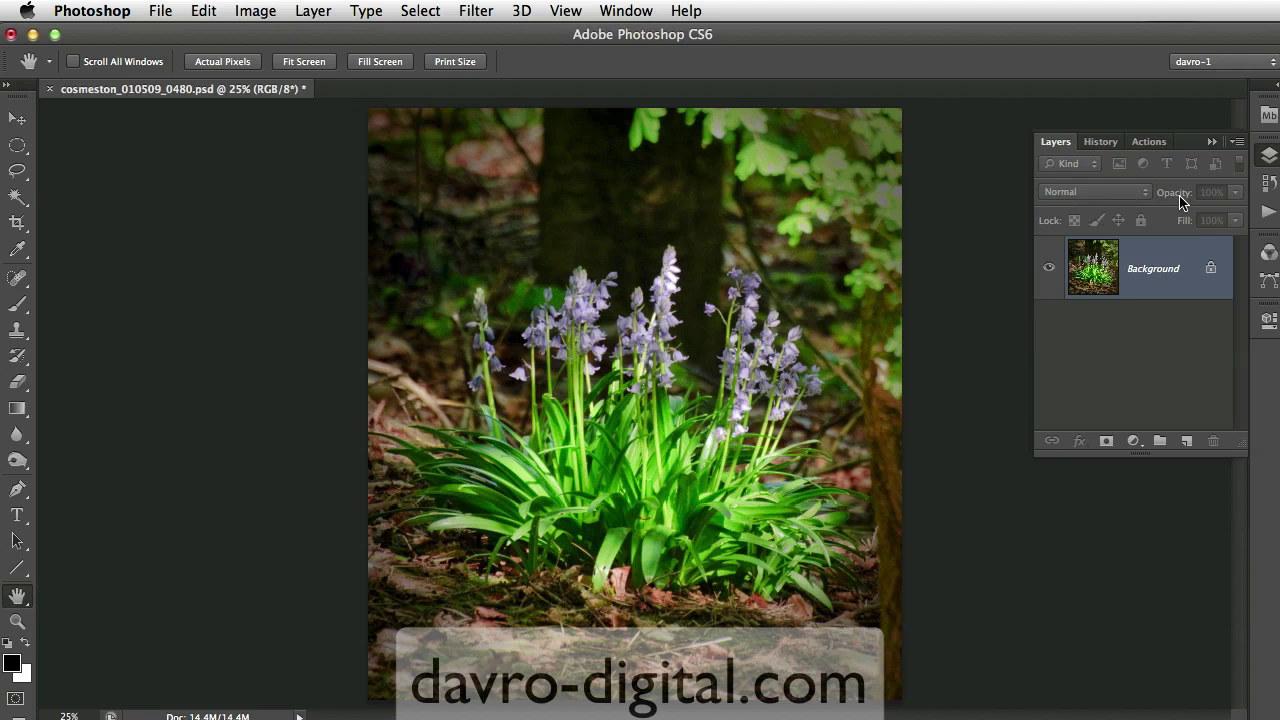
- Darken the photo with a duplicate of the Background layer blended in Multiply mode at 54% opacity
key("ctrl+j")
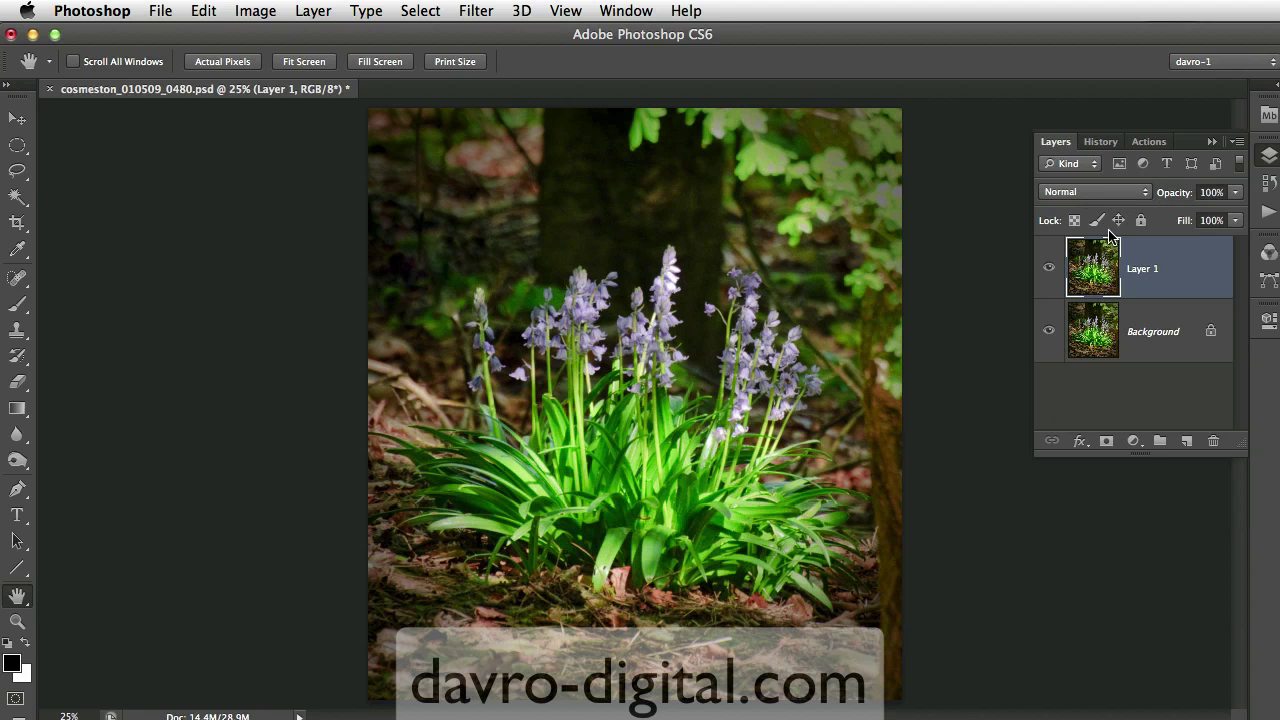
left_click(1105, 198)
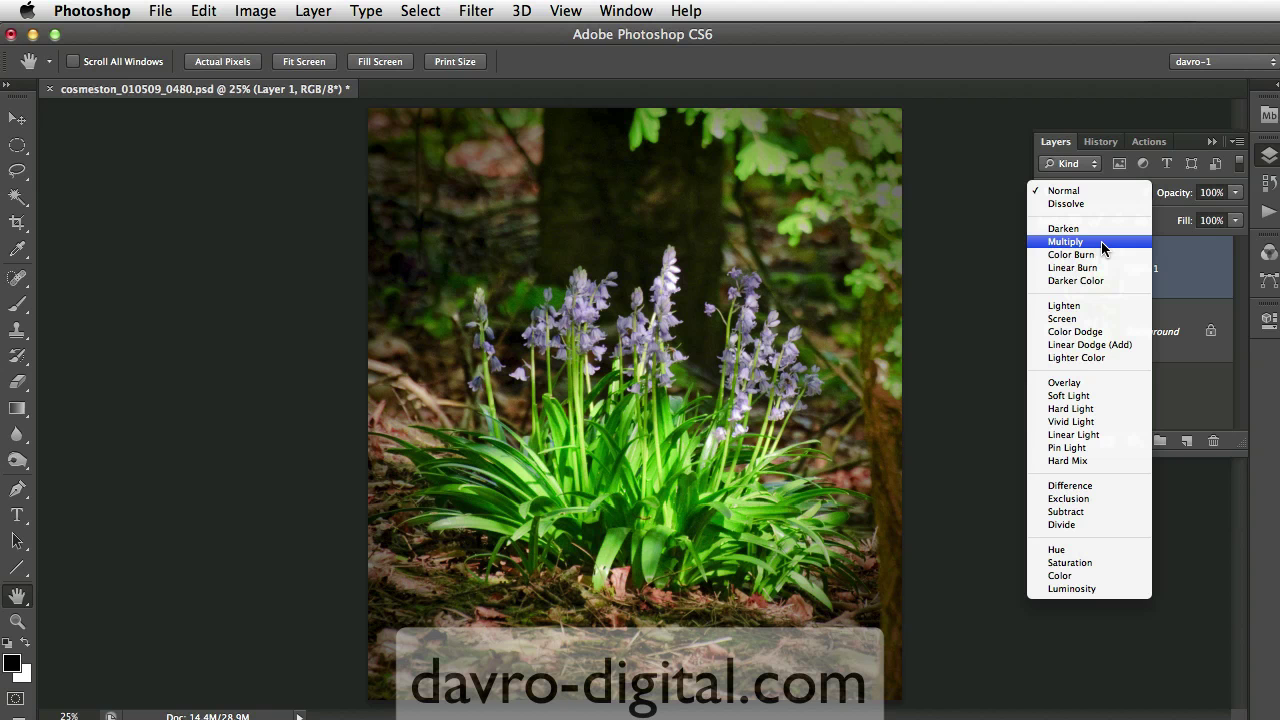
left_click(1101, 241)
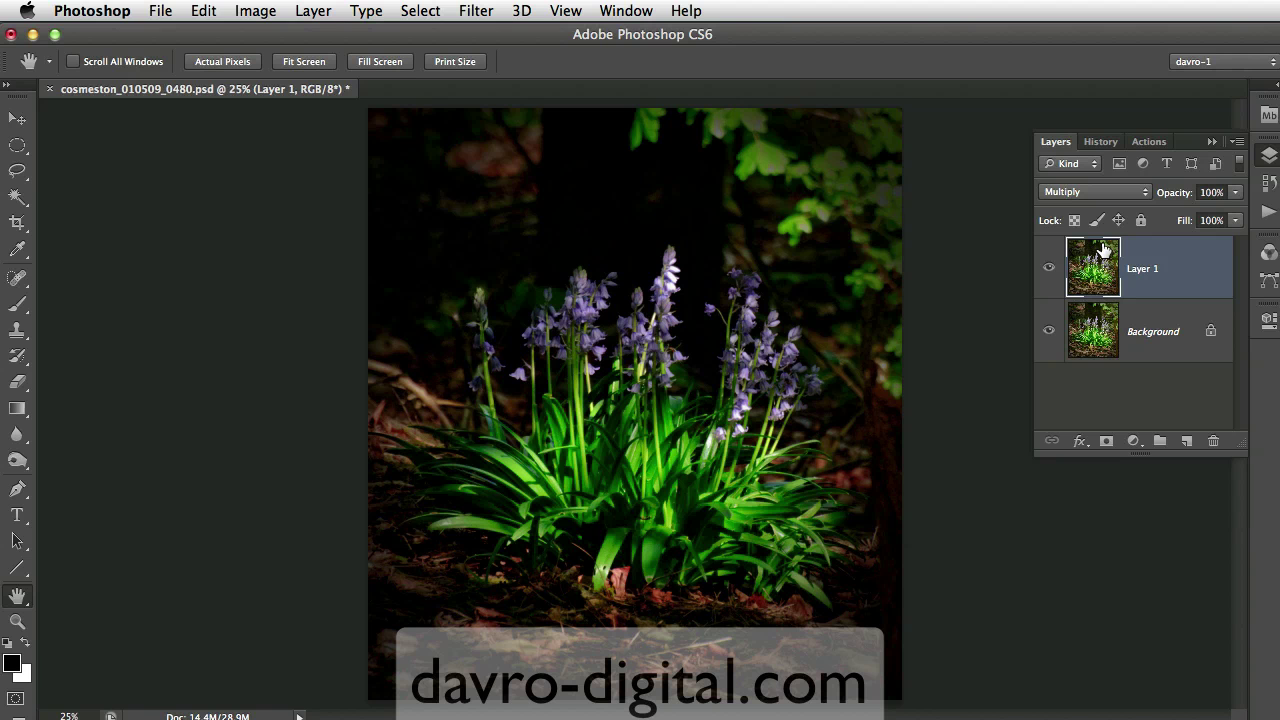
left_click_drag(1186, 197, 1164, 205)
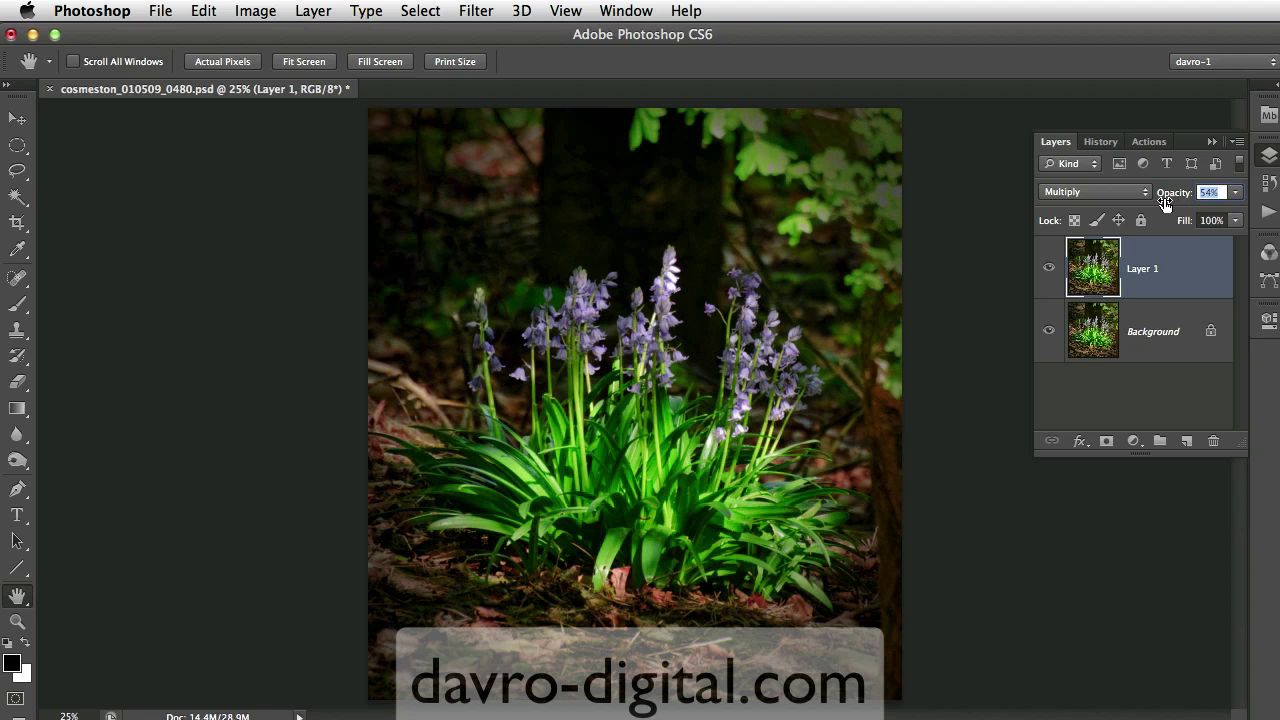
left_click(1049, 270)
left_click(1049, 270)
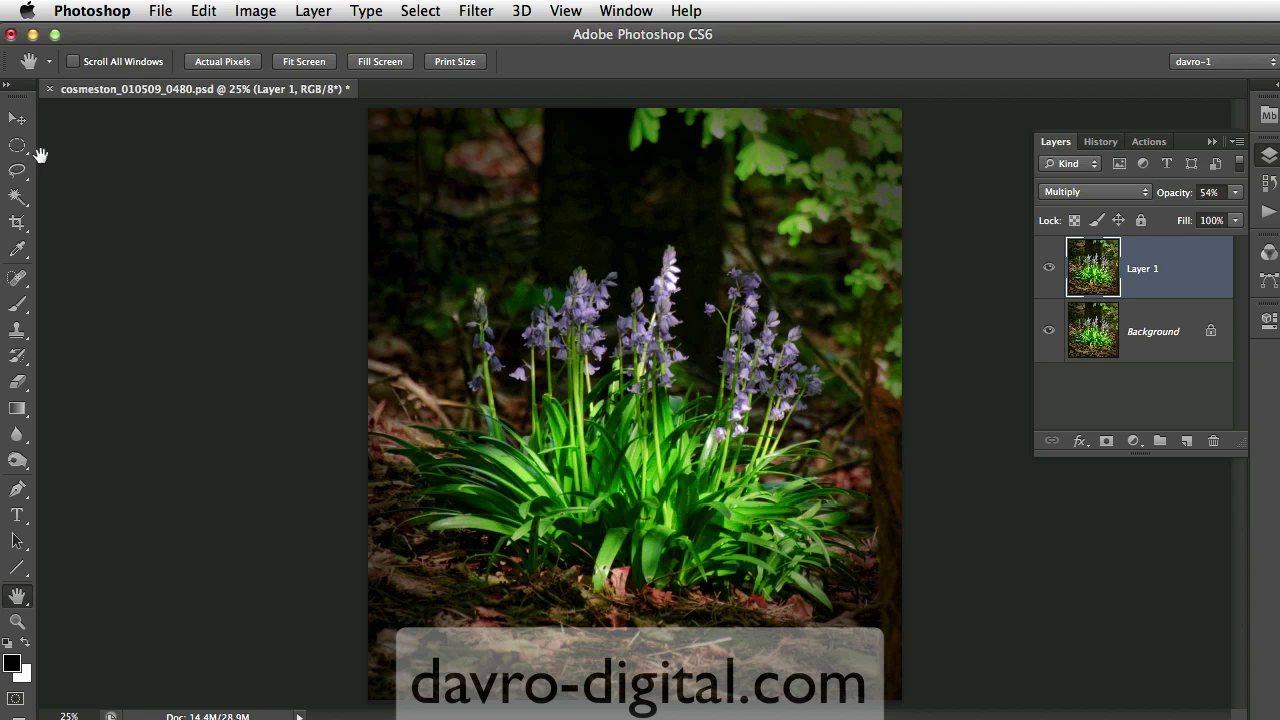
- Outline the bright foliage in the photo's upper-right corner and along its right edge with the Lasso tool
left_click(16, 175)
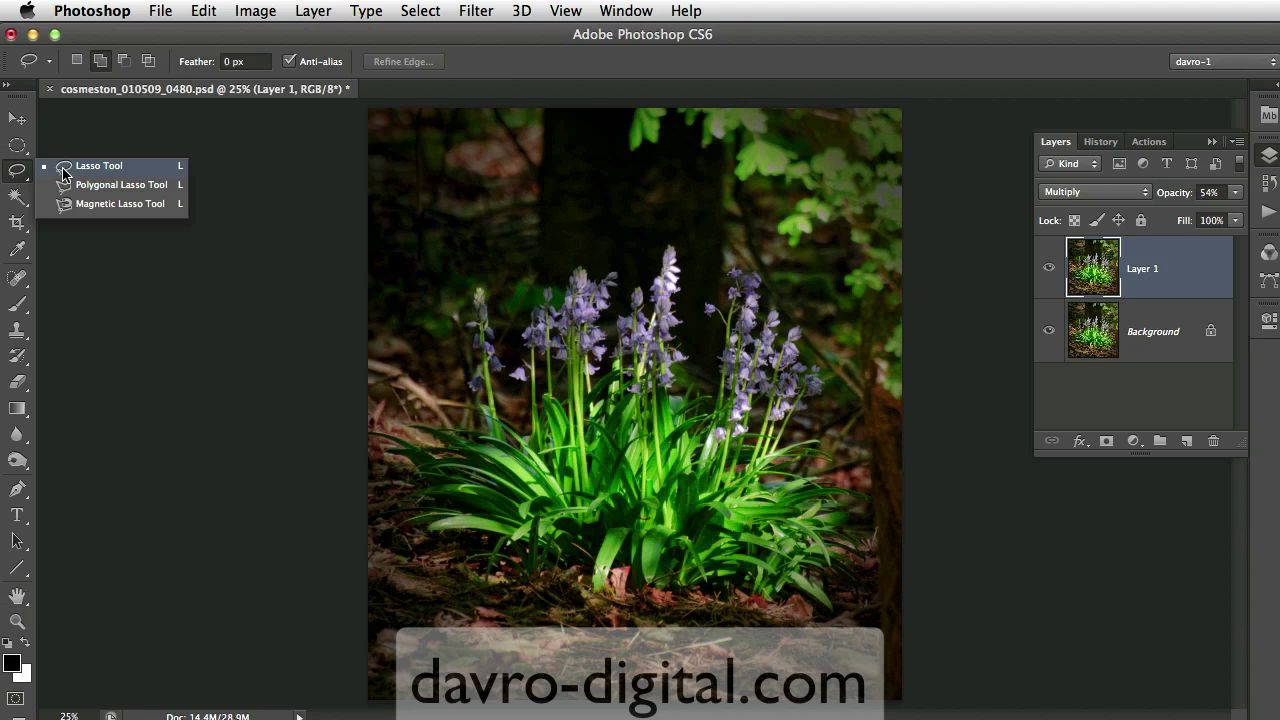
left_click(63, 168)
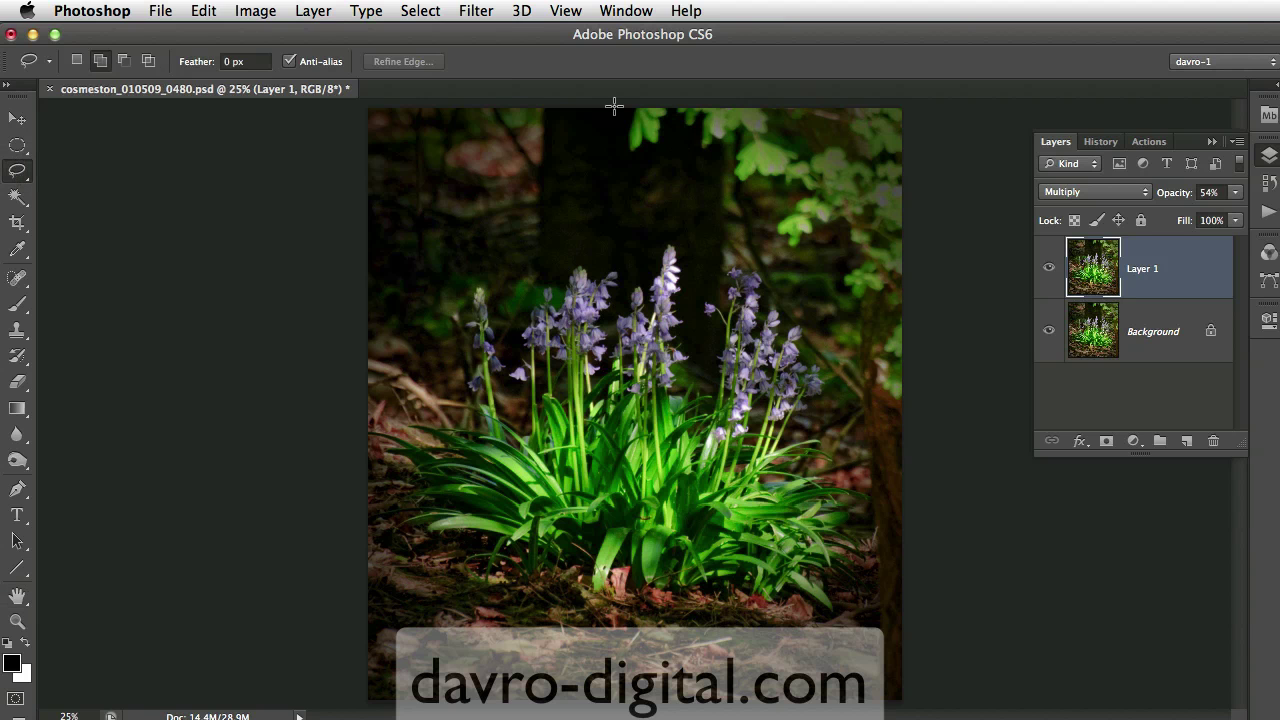
mouse_move(613, 104)
left_mouse_down()
mouse_move(619, 149)
mouse_move(694, 160)
mouse_move(730, 186)
mouse_move(852, 338)
mouse_move(872, 460)
mouse_move(990, 498)
mouse_move(988, 158)
mouse_move(836, 84)
mouse_move(608, 88)
mouse_move(619, 107)
left_mouse_up()
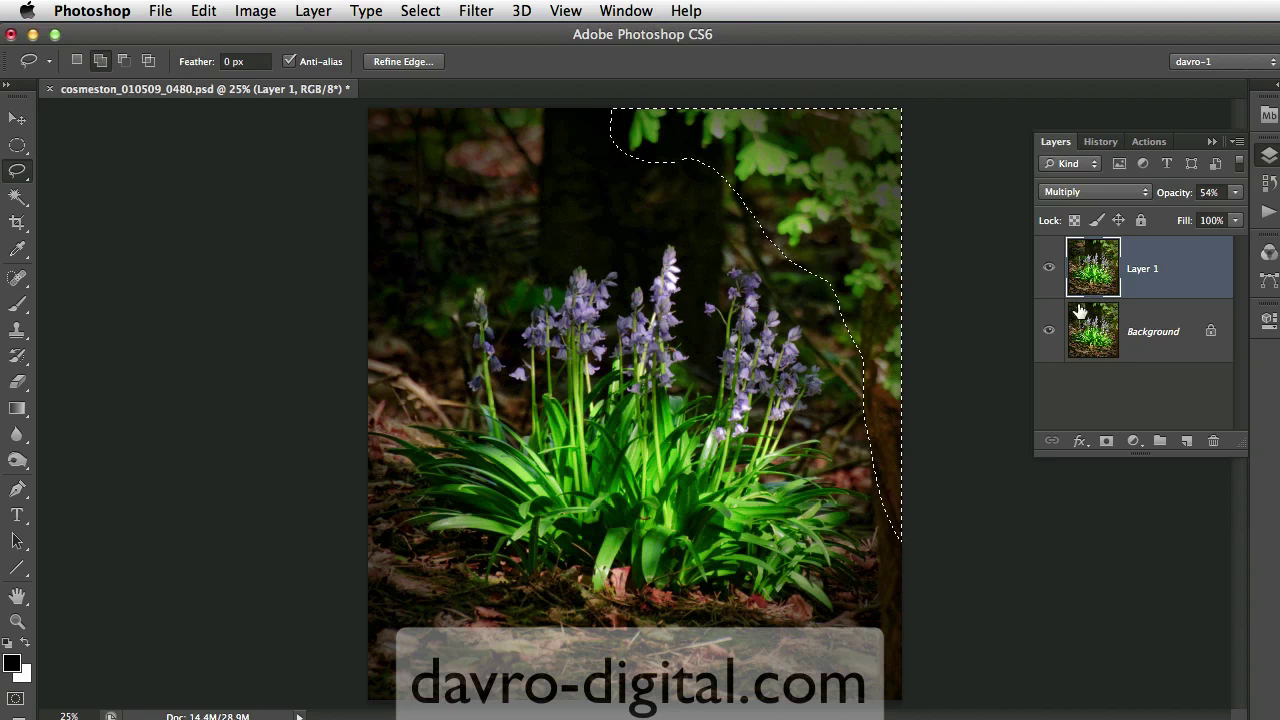
- Add a Hue/Saturation adjustment for the selected foliage with Lightness -26 and Saturation -21, and compare it with the previous state
left_click(1134, 441)
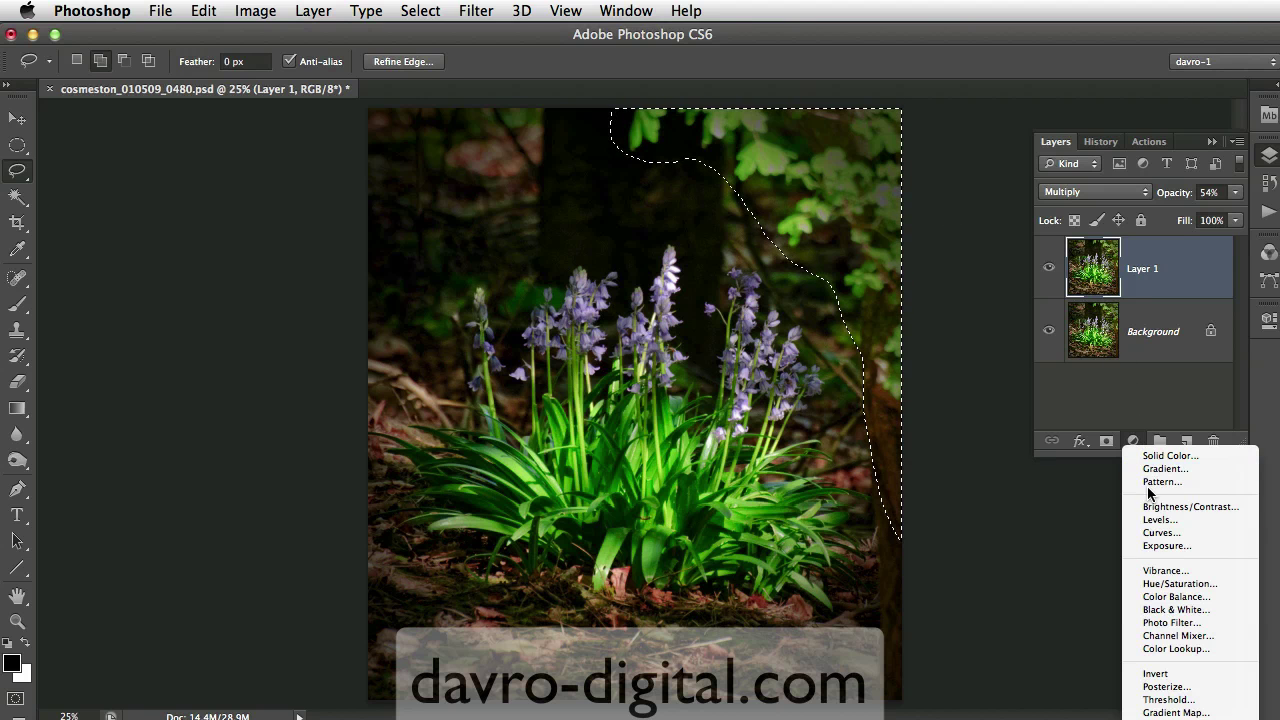
left_click(1170, 584)
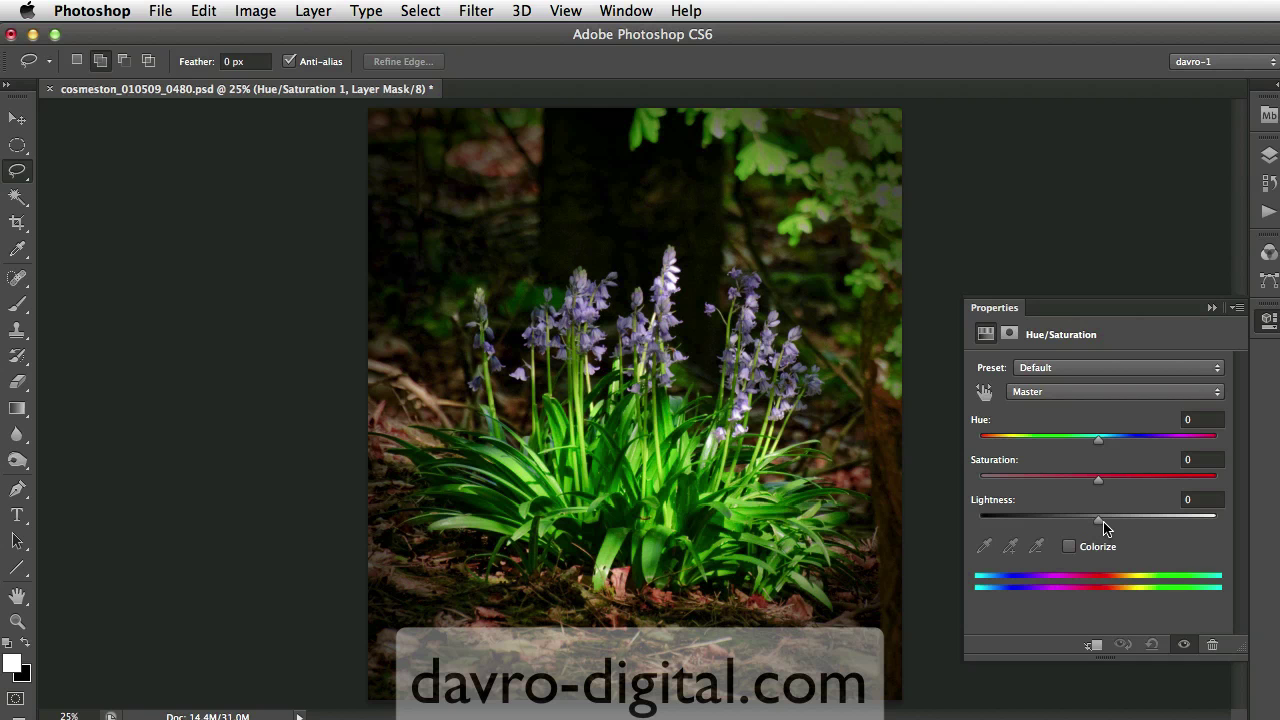
left_click_drag(1103, 521, 1066, 527)
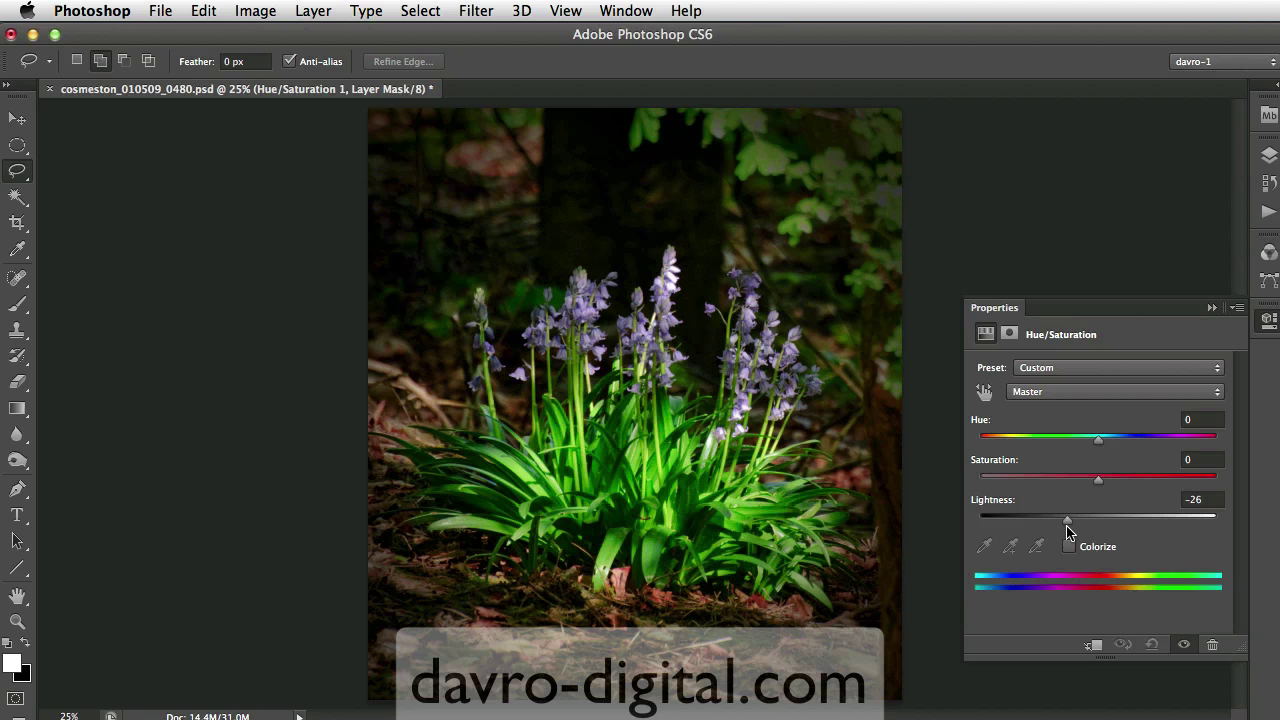
left_click_drag(1100, 480, 1074, 485)
left_click(1122, 645)
left_click(1122, 647)
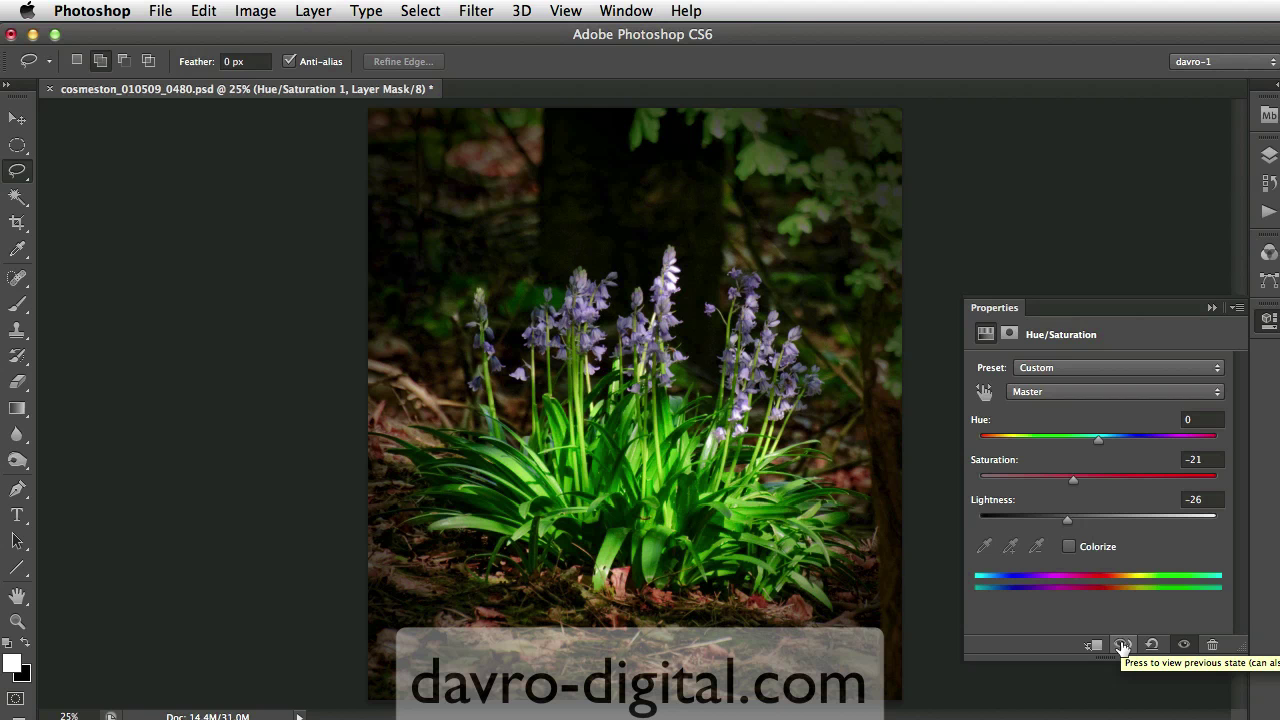
- Try softening the foliage adjustment's mask edge in mask-only view with a Gaussian Blur radius of 61.9 pixels
left_click(1267, 157)
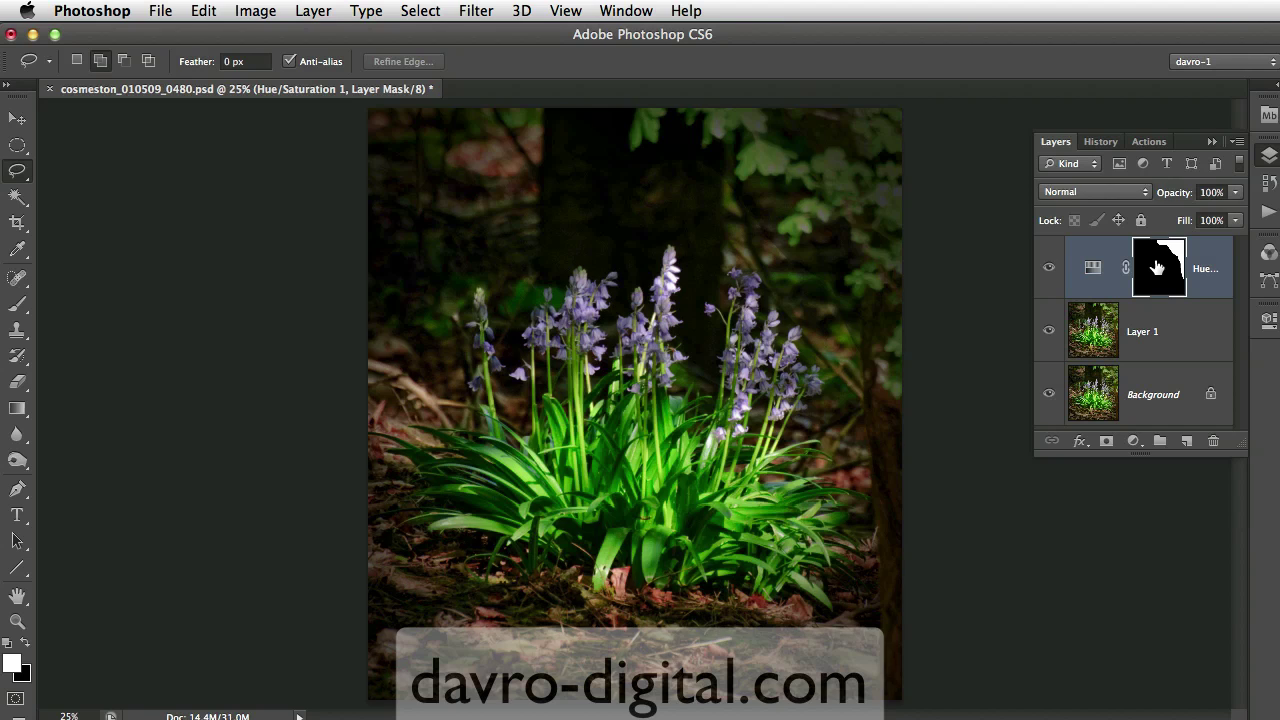
left_click(1157, 267, "alt")
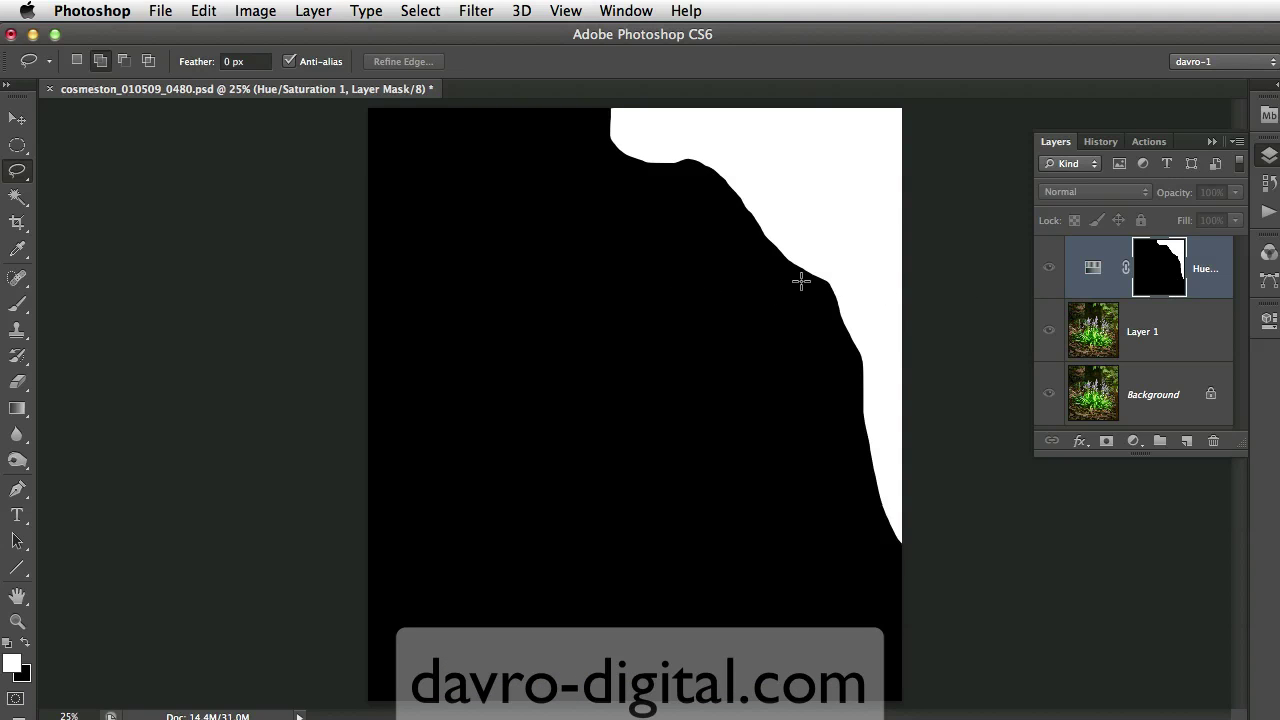
left_click(472, 14)
mouse_move(628, 246)
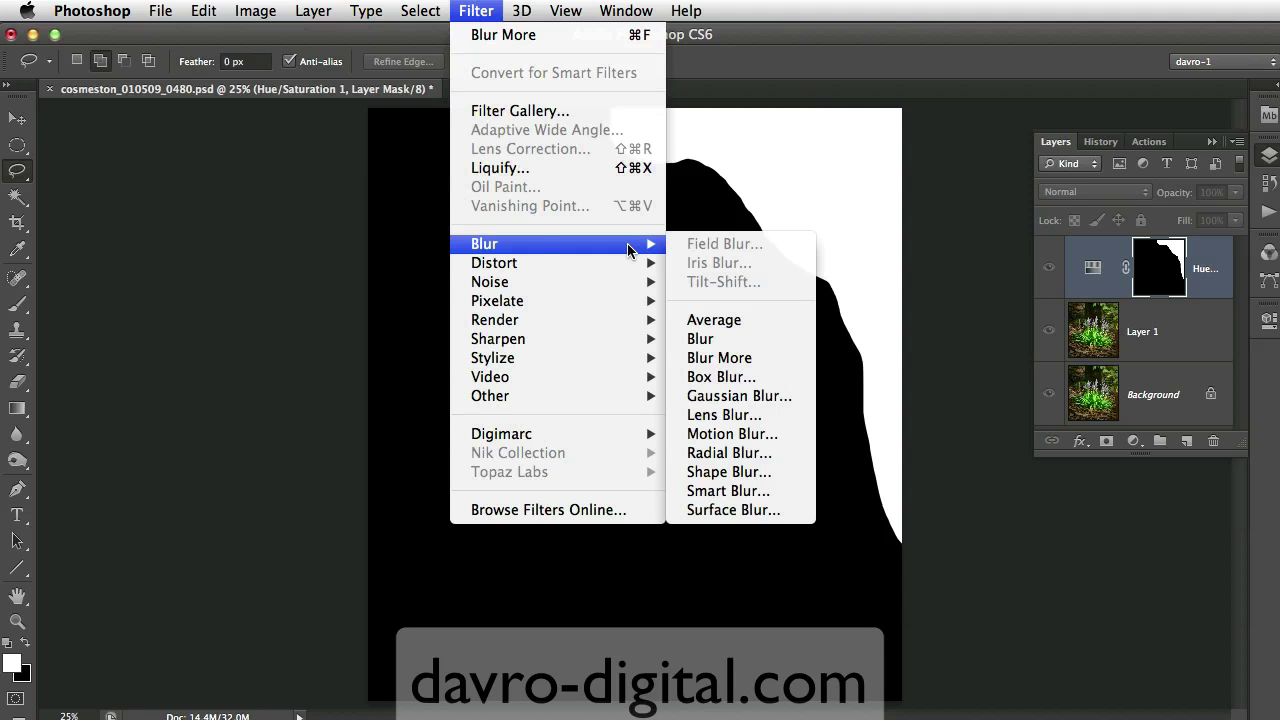
left_click(770, 398)
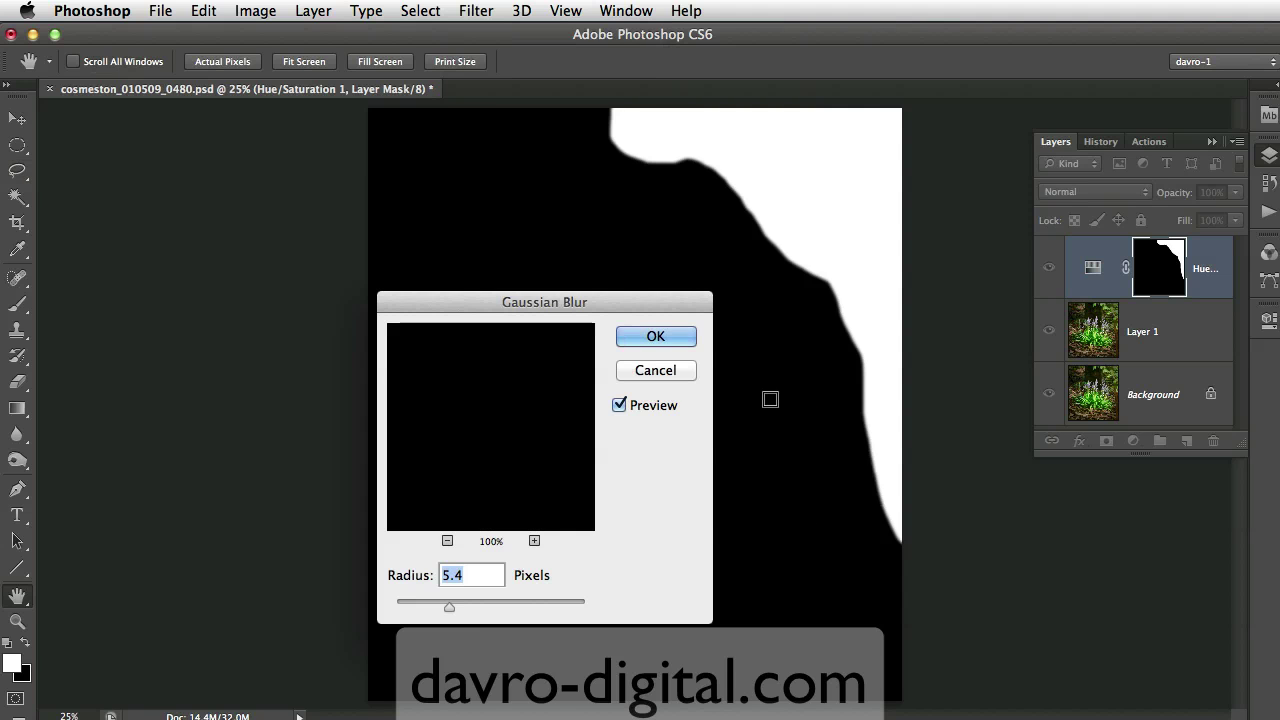
left_click(783, 264)
left_click_drag(446, 610, 378, 604)
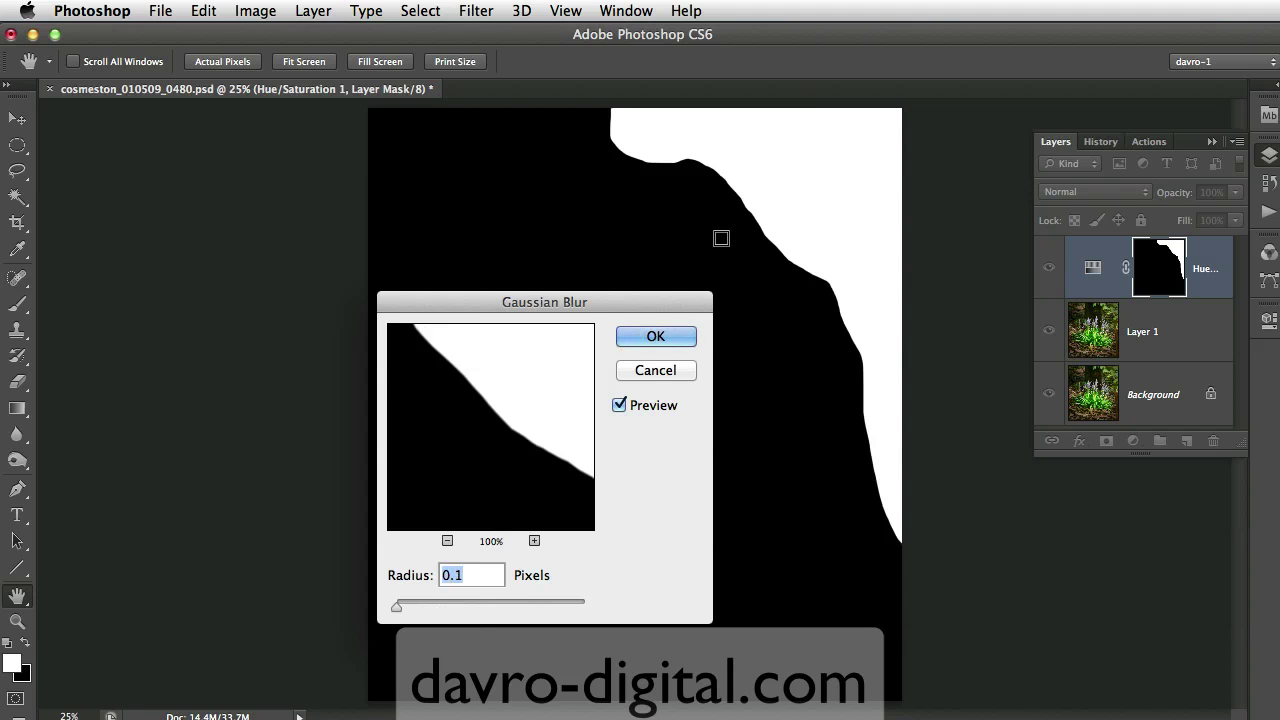
left_click_drag(397, 606, 499, 603)
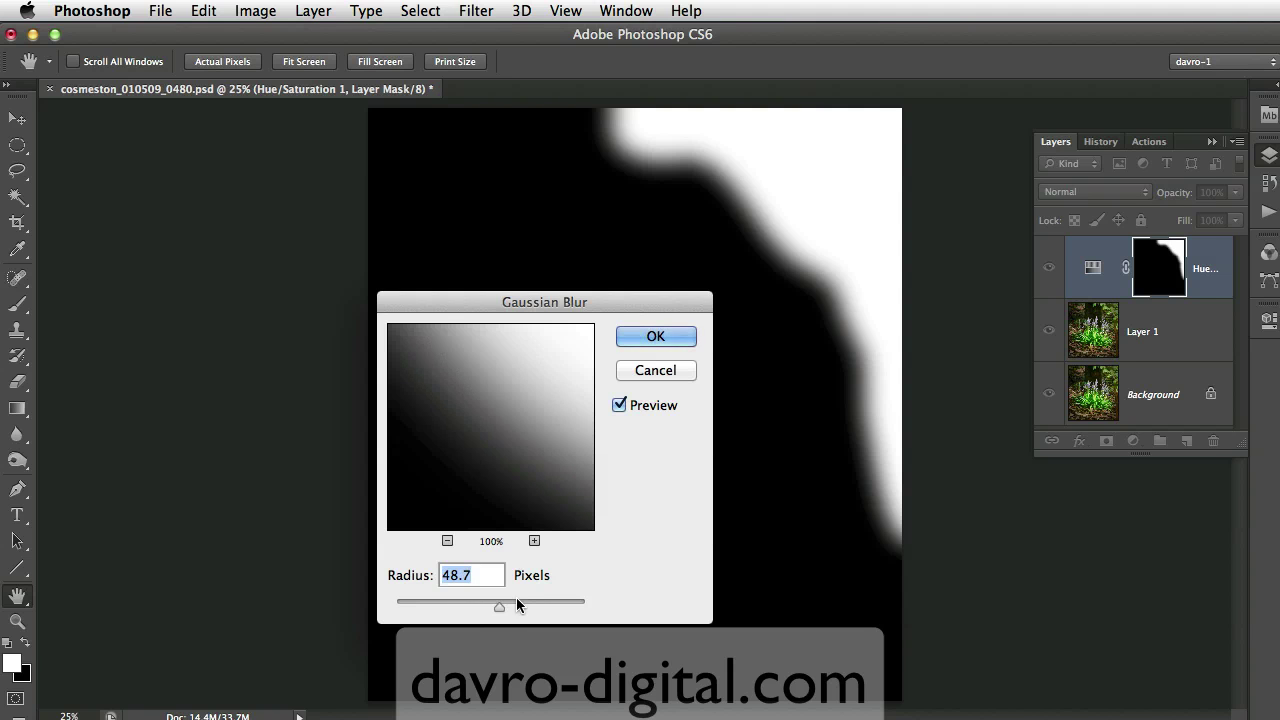
left_click_drag(506, 608, 559, 607)
left_click_drag(558, 606, 503, 603)
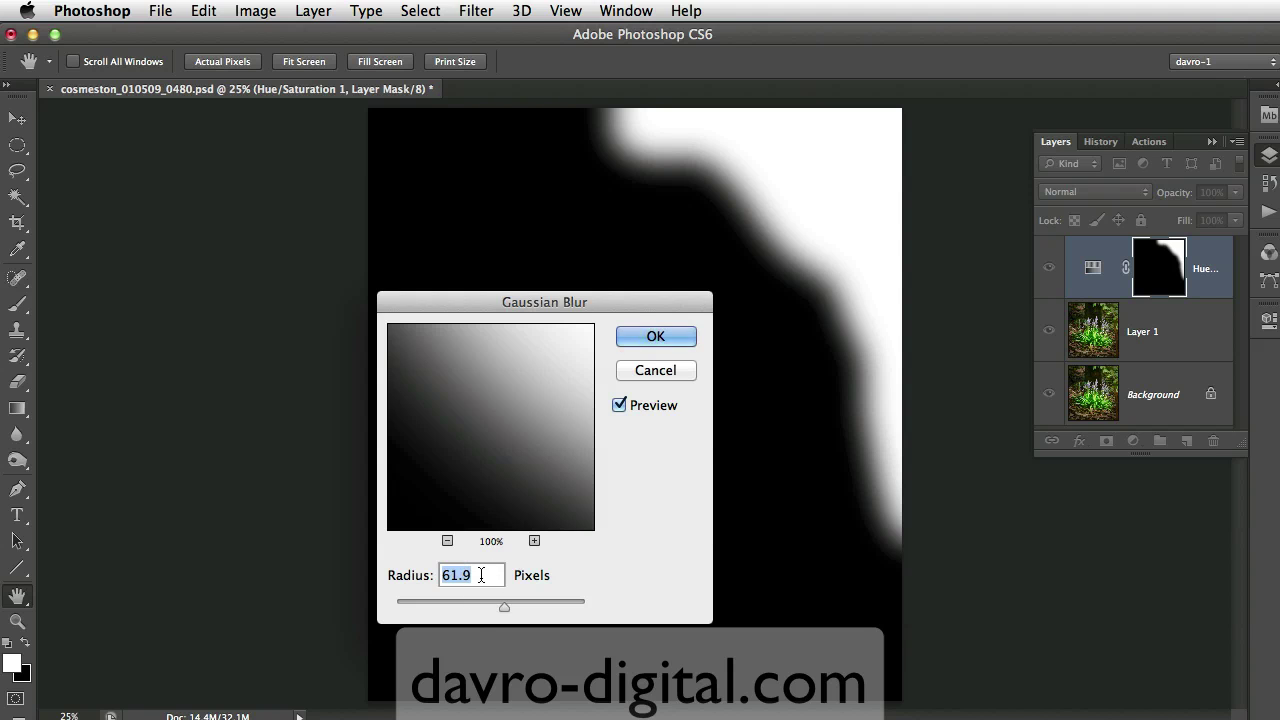
left_click(650, 370)
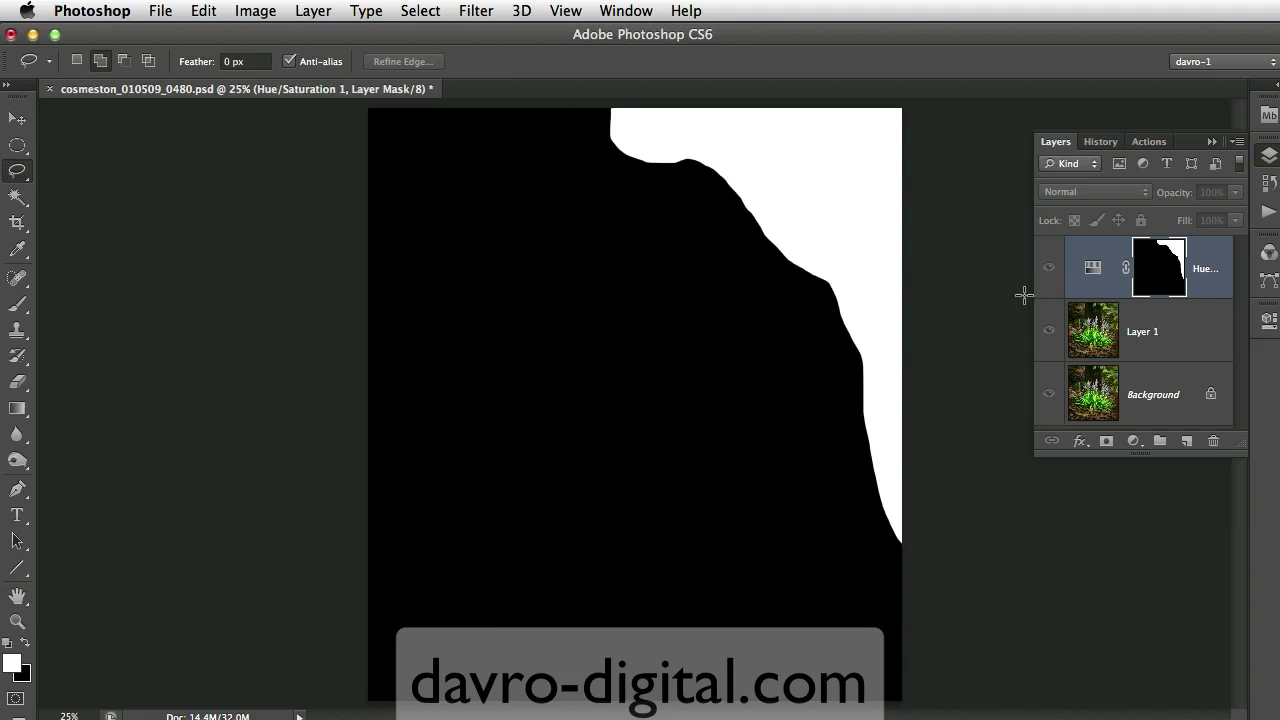
left_click(1048, 270)
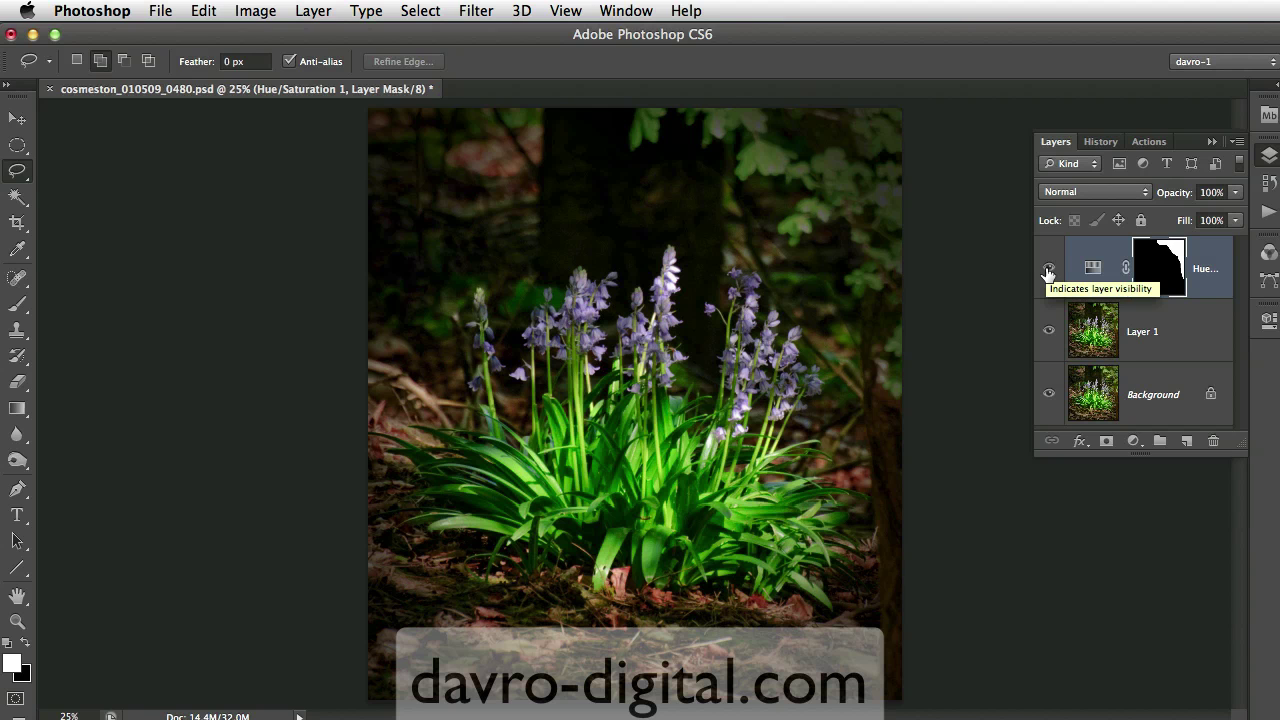
- Feather the foliage adjustment's layer mask by 84.2 px and compare the image with and without that adjustment
double_click(1162, 265)
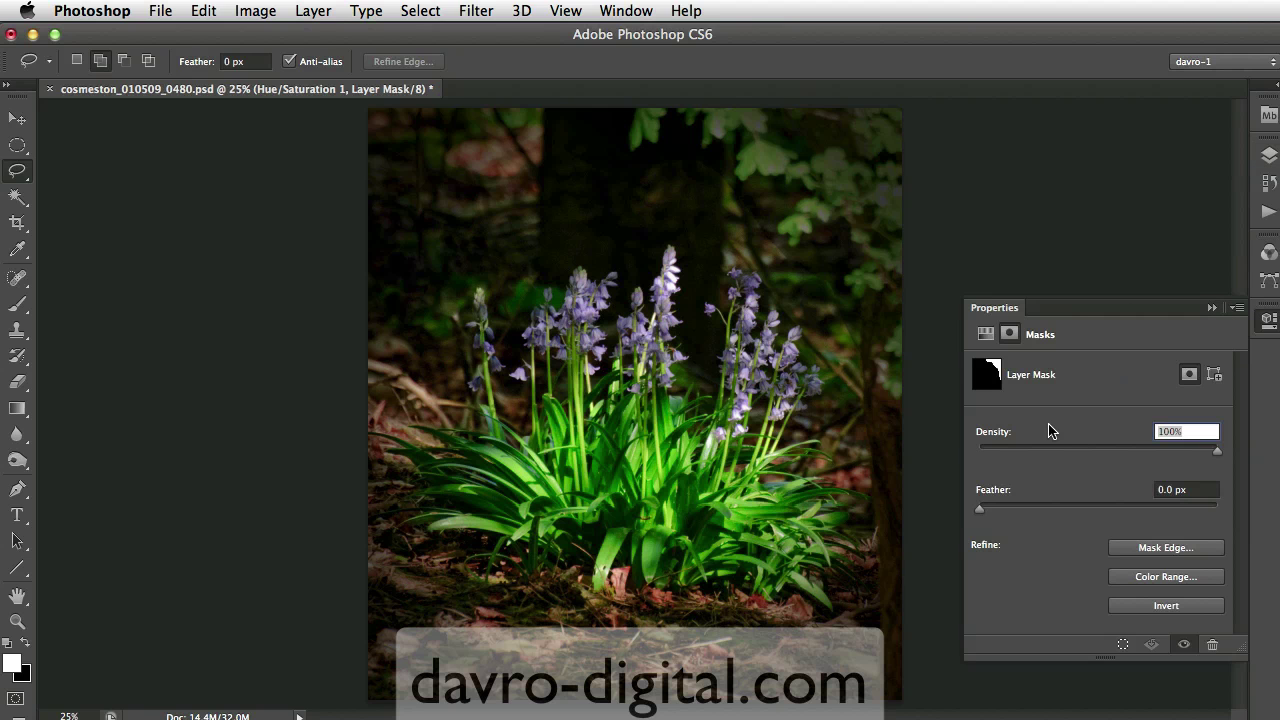
left_click(985, 334)
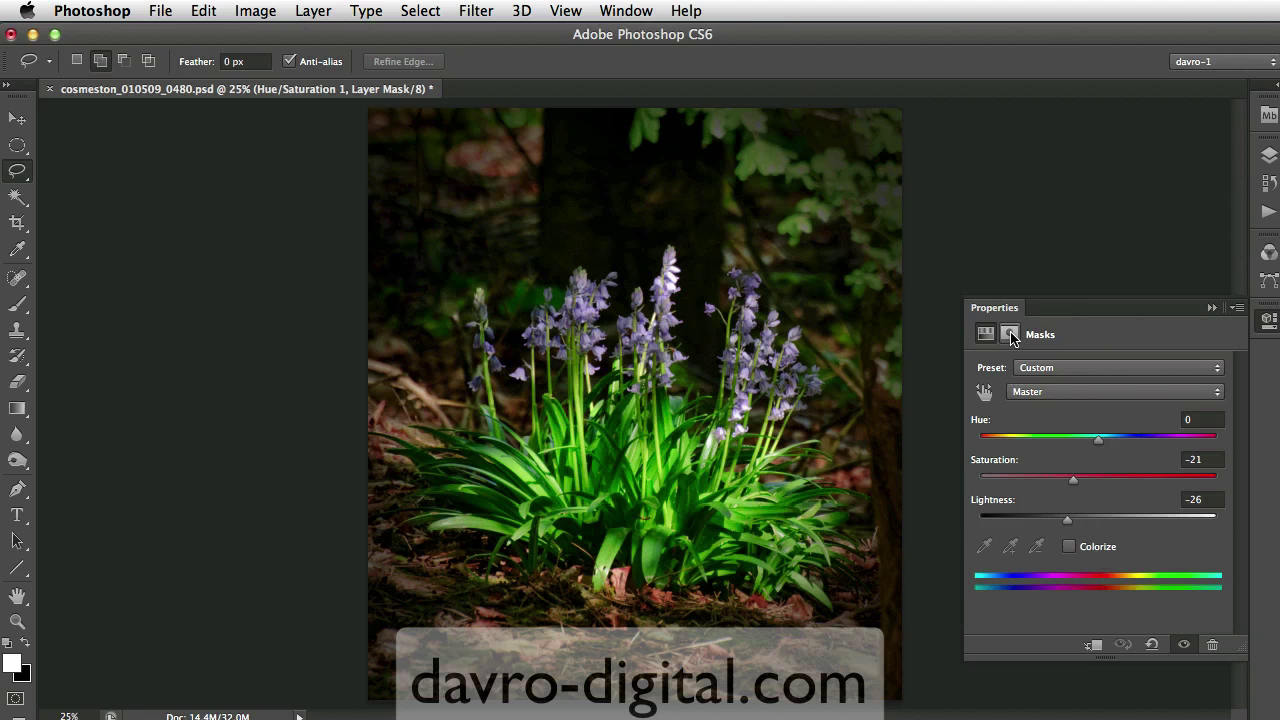
left_click(1010, 335)
left_click_drag(980, 510, 1120, 514)
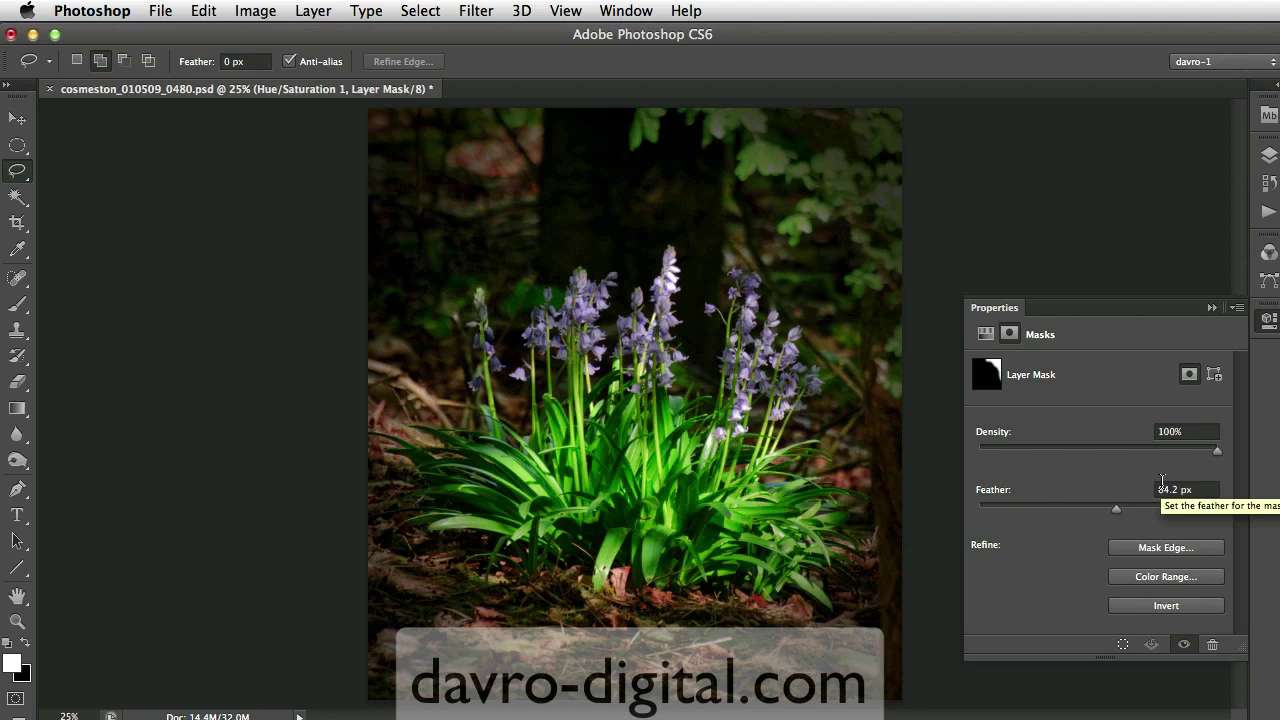
left_click(1267, 155)
left_click(1049, 267)
left_click(1049, 267)
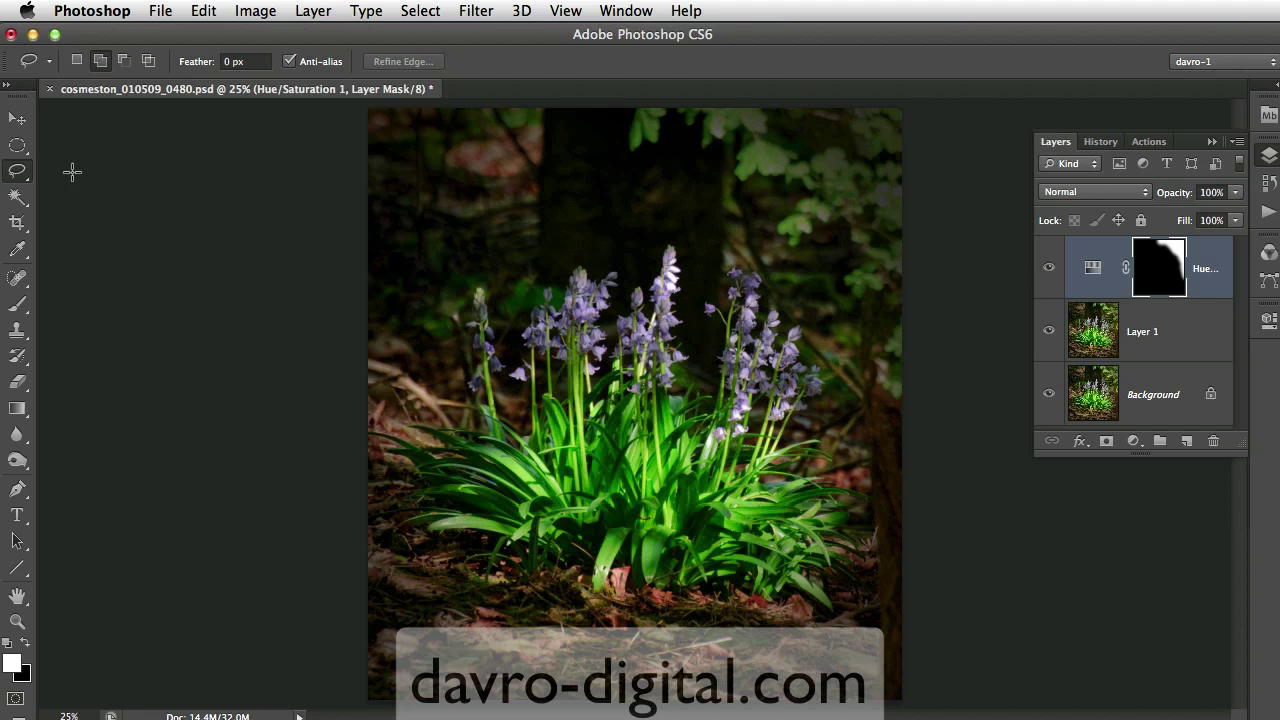
- Select a large ellipse around the bluebells and add a Hue/Saturation adjustment to it with Lightness -42
left_click(17, 146)
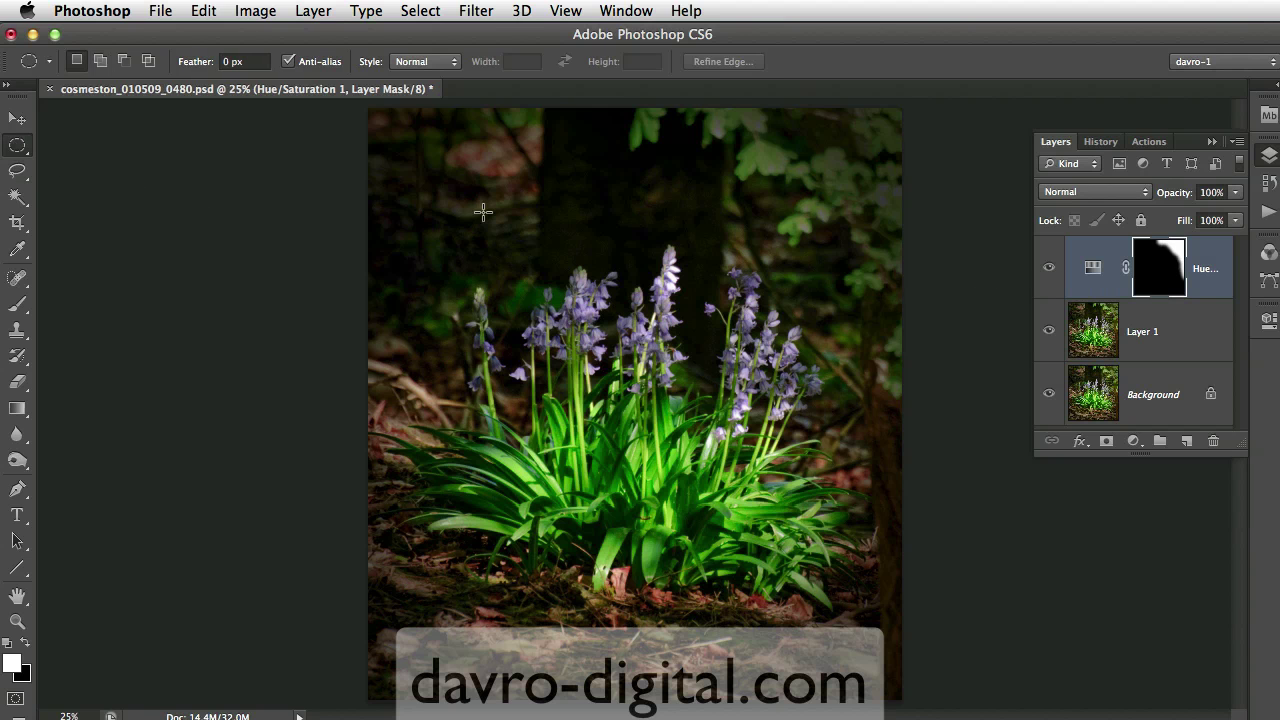
left_click_drag(434, 165, 866, 676)
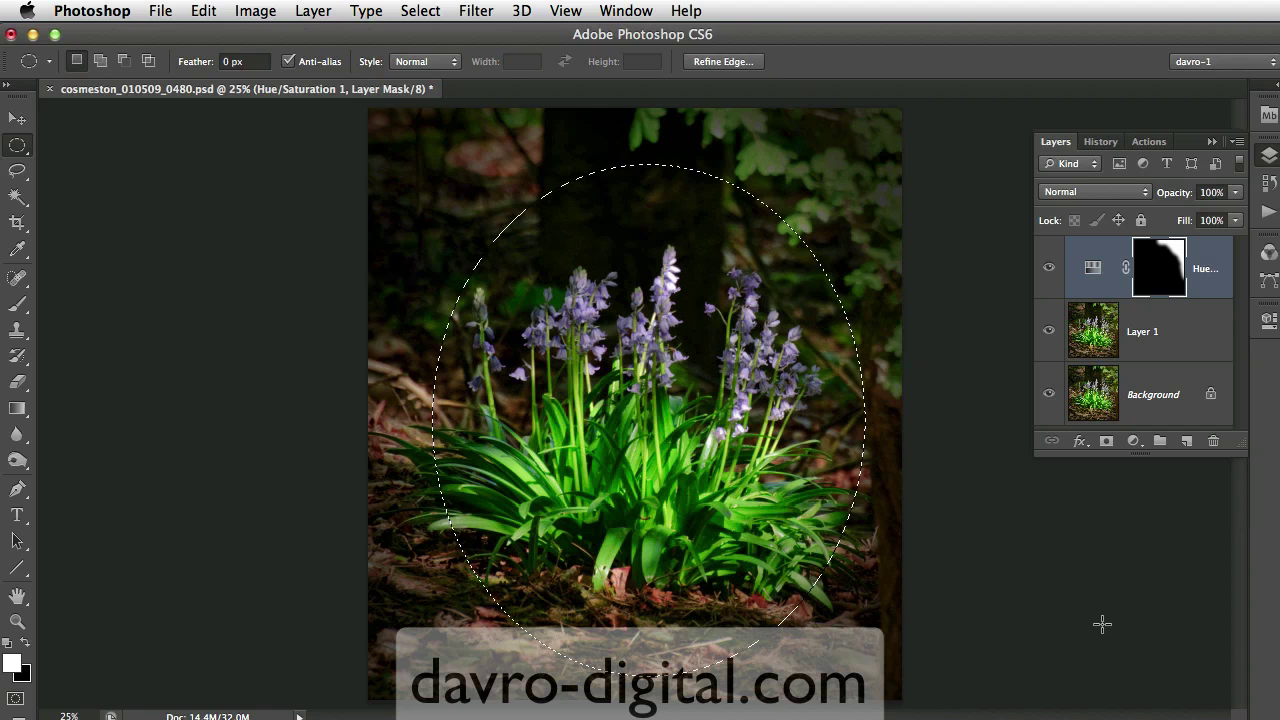
left_click(1134, 442)
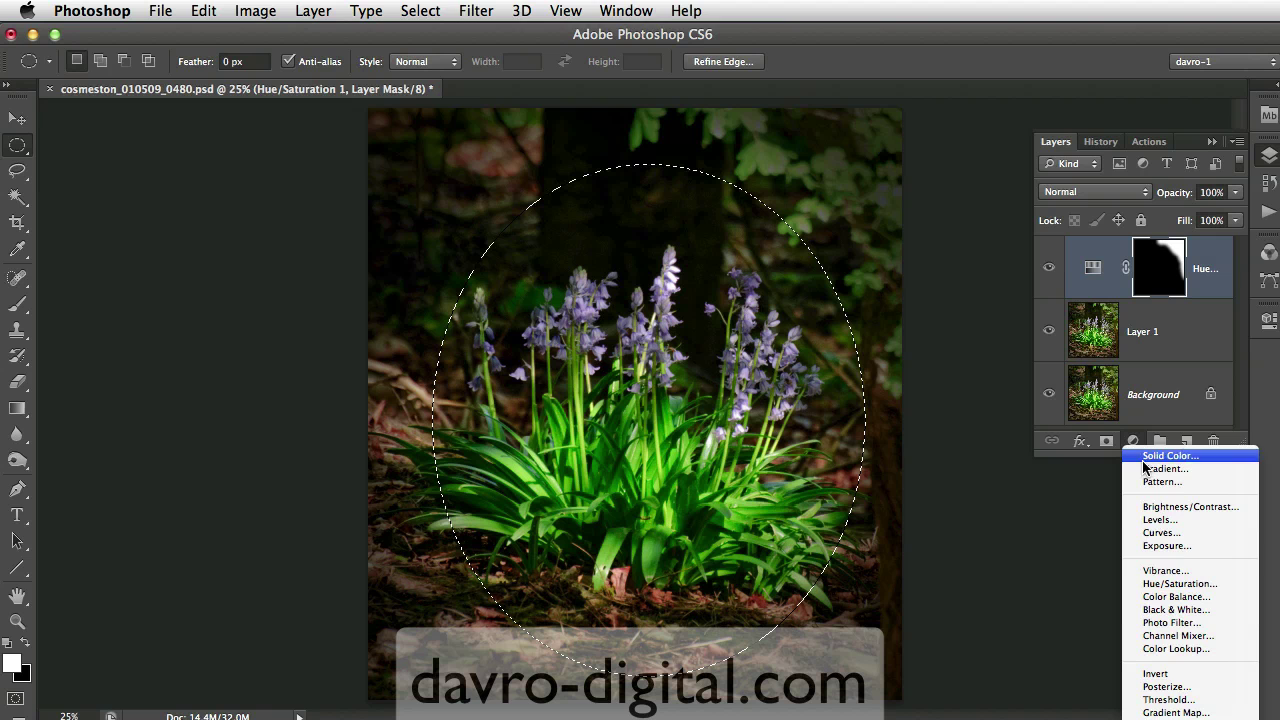
left_click(1168, 586)
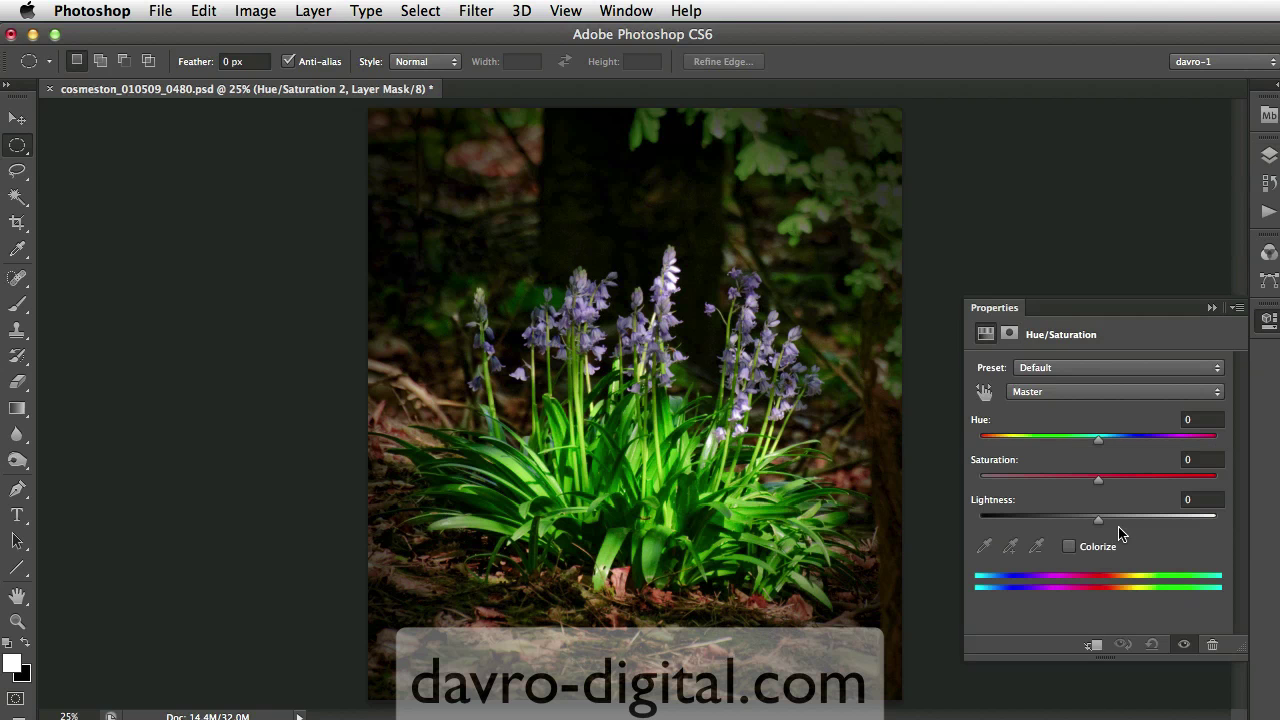
left_click_drag(1098, 525, 1048, 525)
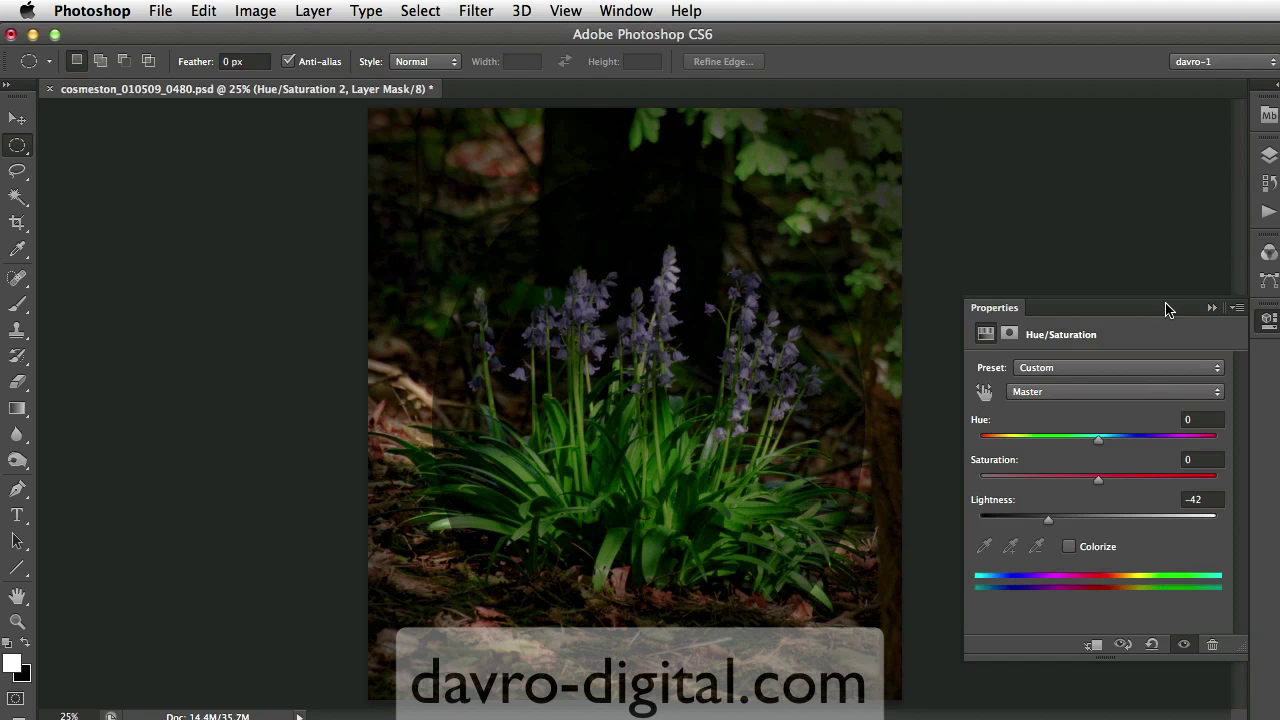
- Try inverting the elliptical Hue/Saturation mask back and forth to compare darkening inside and outside the ellipse
left_click(1269, 154)
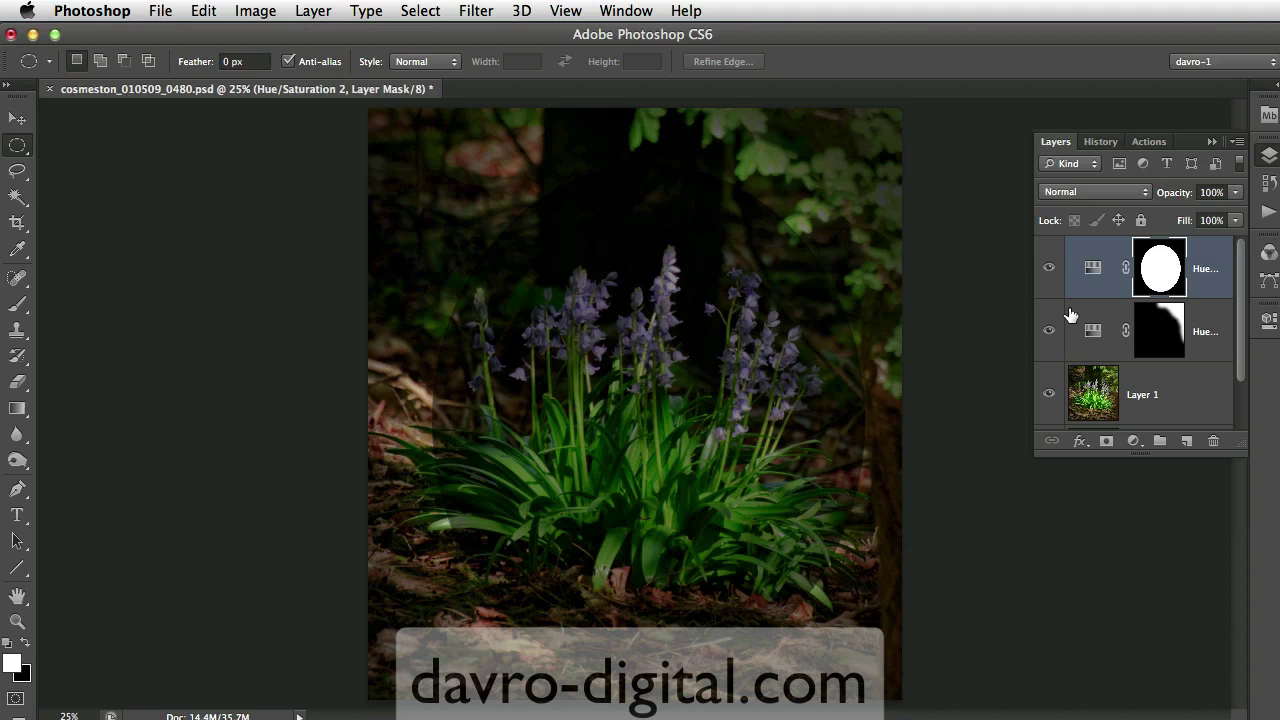
key("ctrl+i")
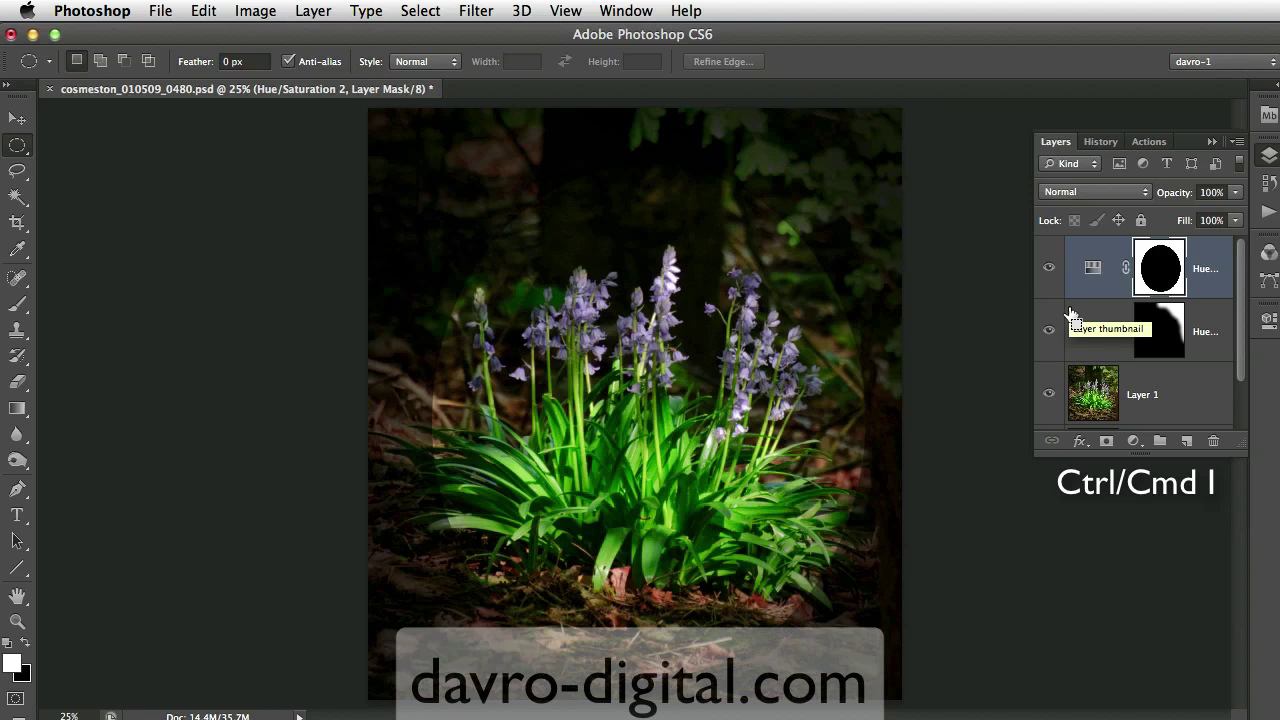
key("ctrl+i")
key("ctrl+i")
key("ctrl+i")
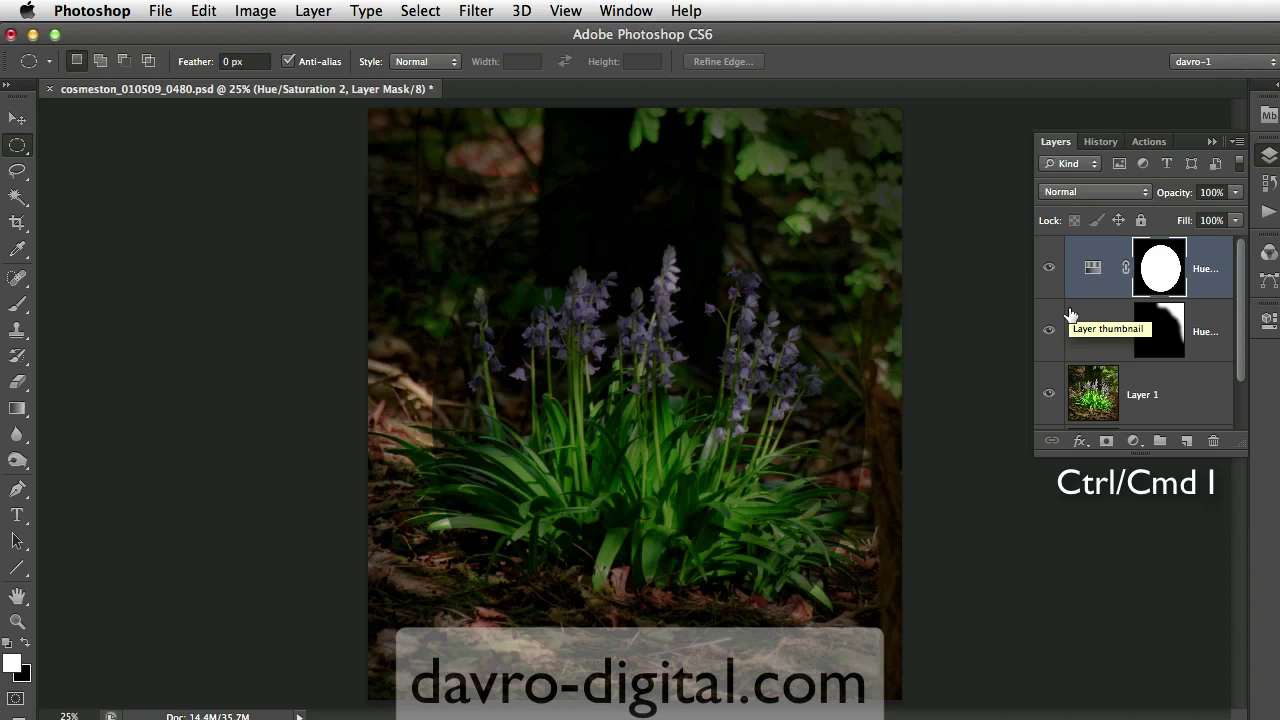
- Invert the elliptical adjustment's layer mask so it darkens the surroundings, and feather it by 4.8 px
double_click(1145, 280)
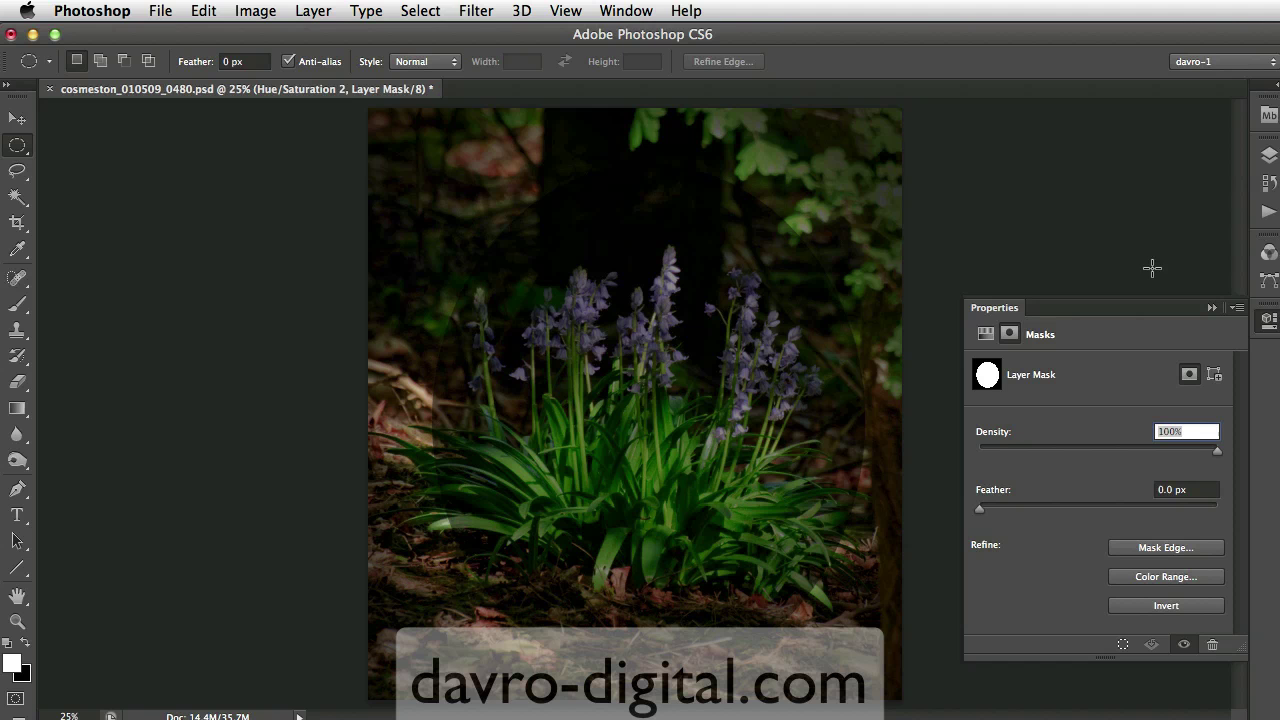
left_click(1155, 606)
left_click_drag(980, 514, 1042, 516)
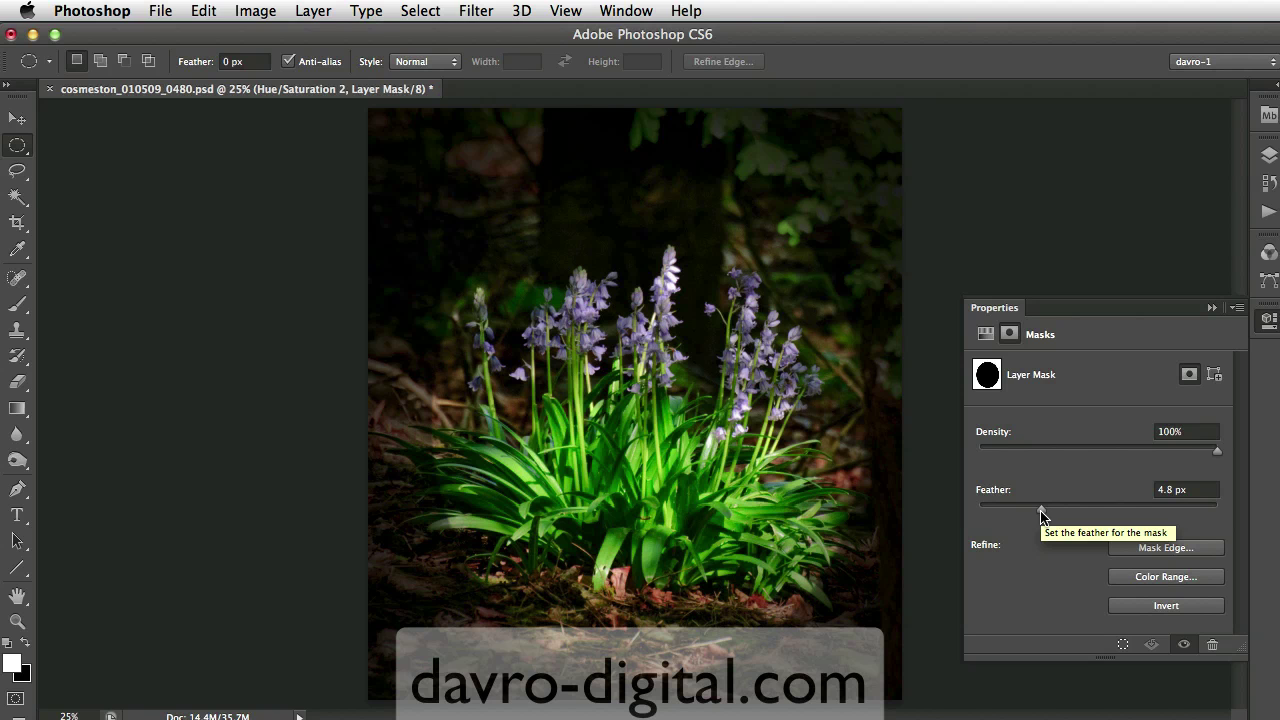
- Feather the elliptical Hue/Saturation adjustment's mask by 44.5 px and set its Lightness to -29, trying lighter values up to +100
left_click_drag(1042, 516, 1107, 515)
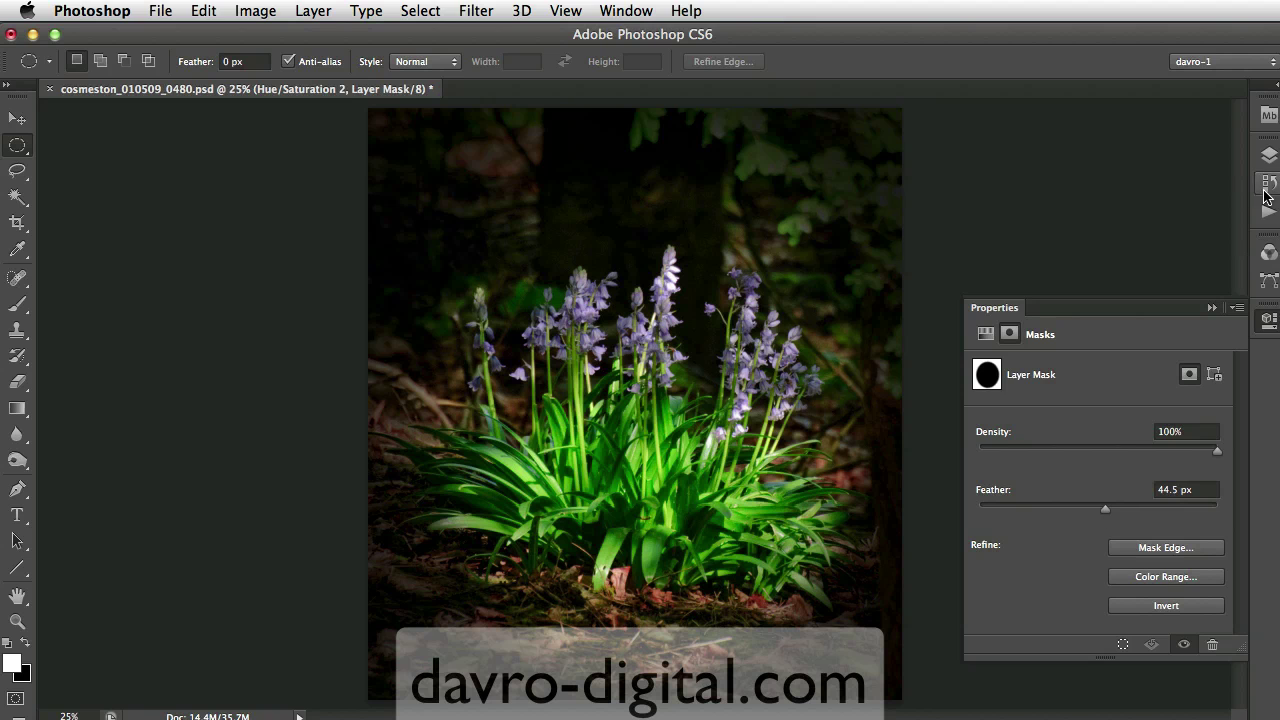
left_click(1268, 155)
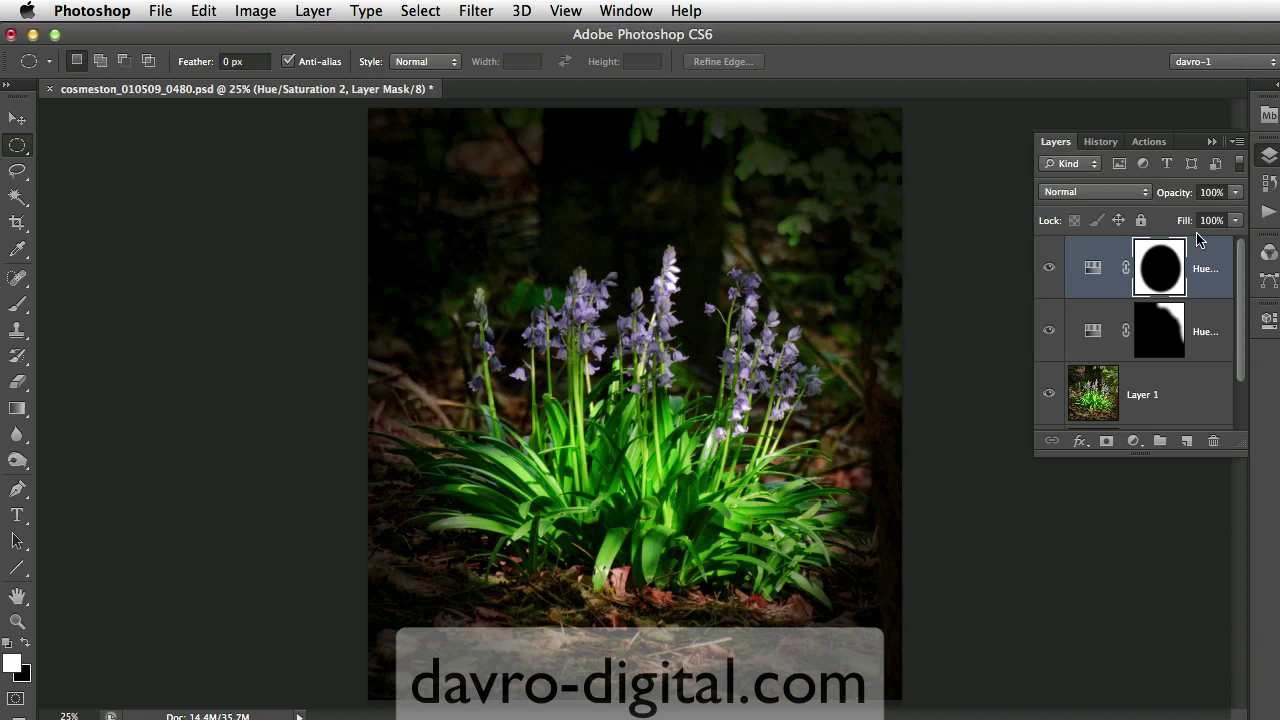
double_click(1093, 267)
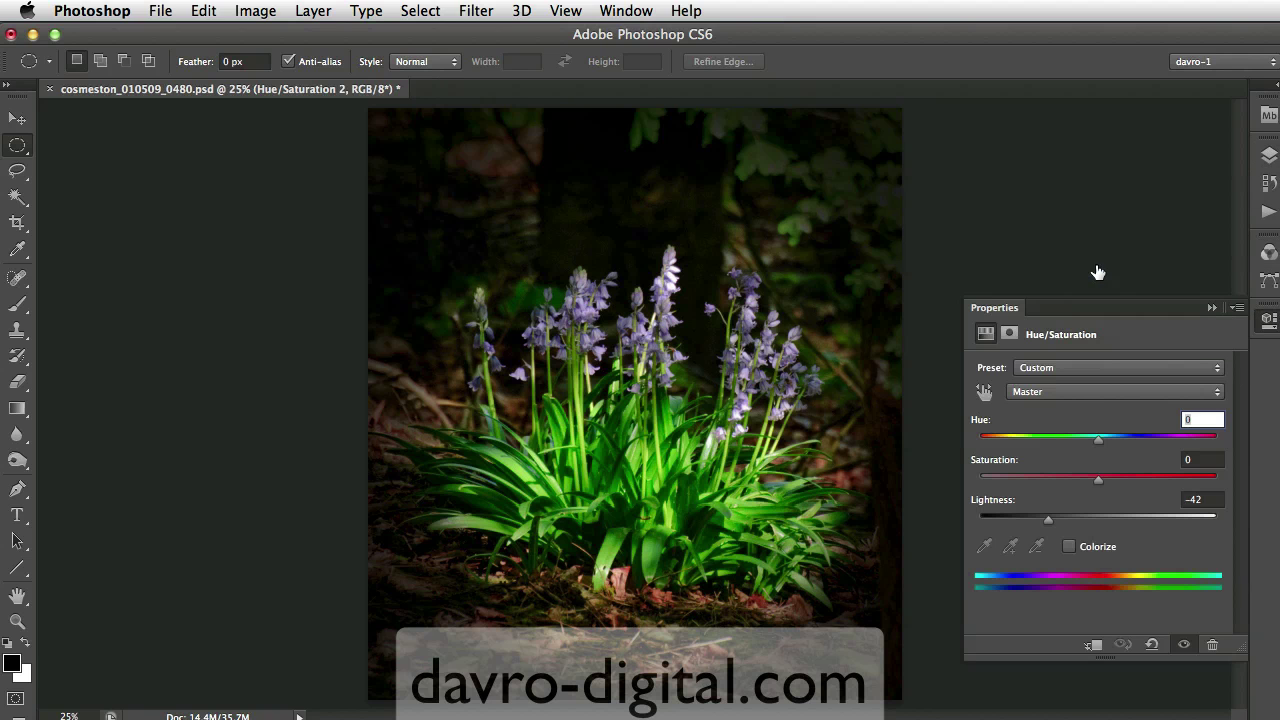
left_click_drag(1046, 522, 1067, 525)
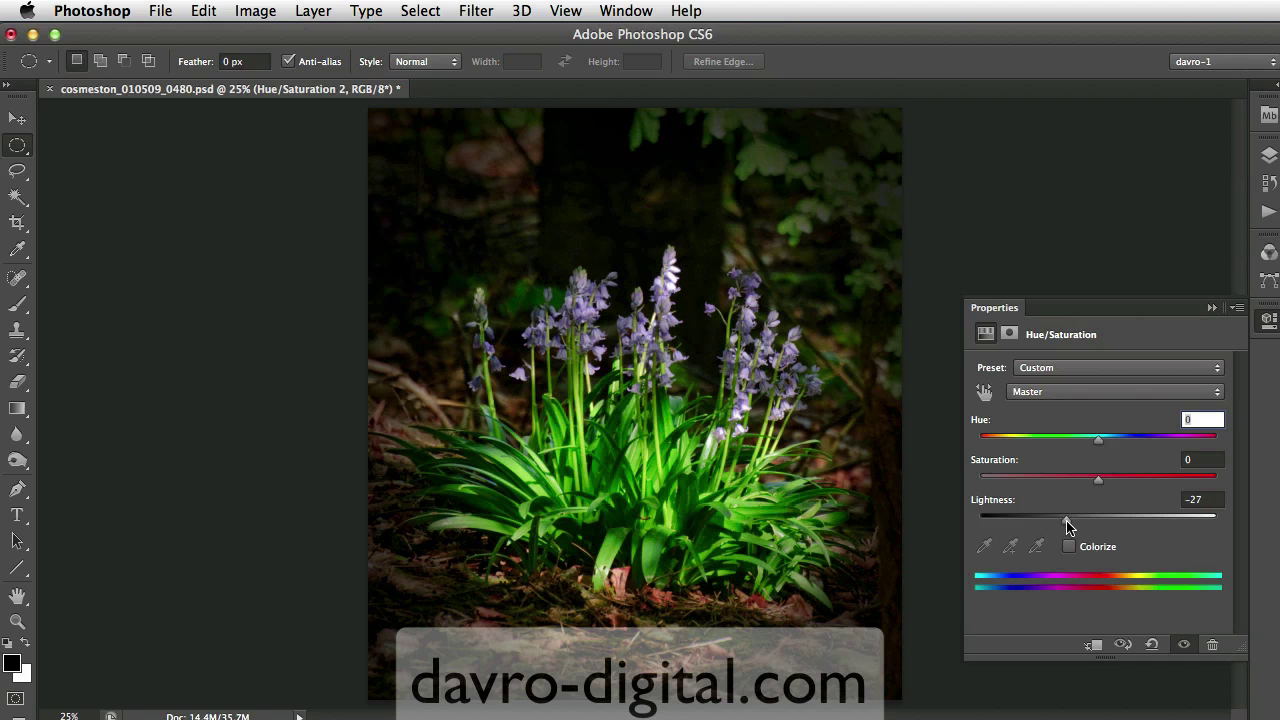
left_click_drag(1068, 527, 1230, 530)
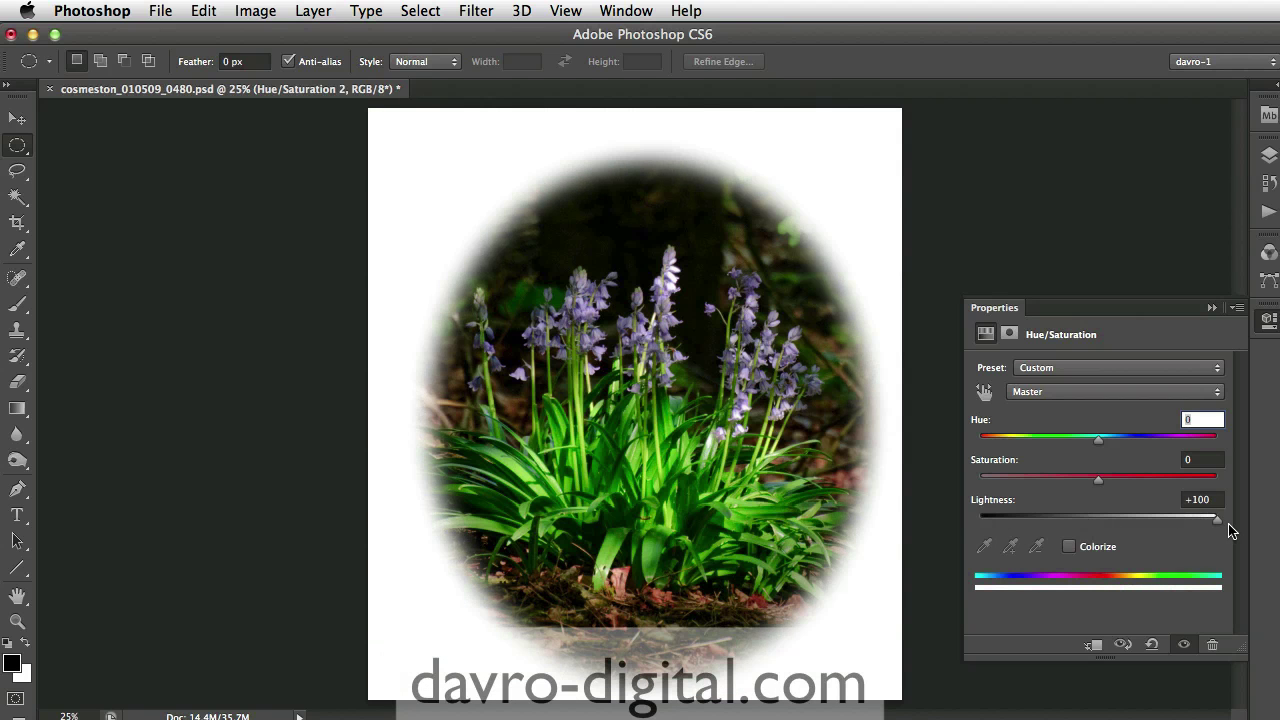
left_click_drag(1230, 530, 1064, 528)
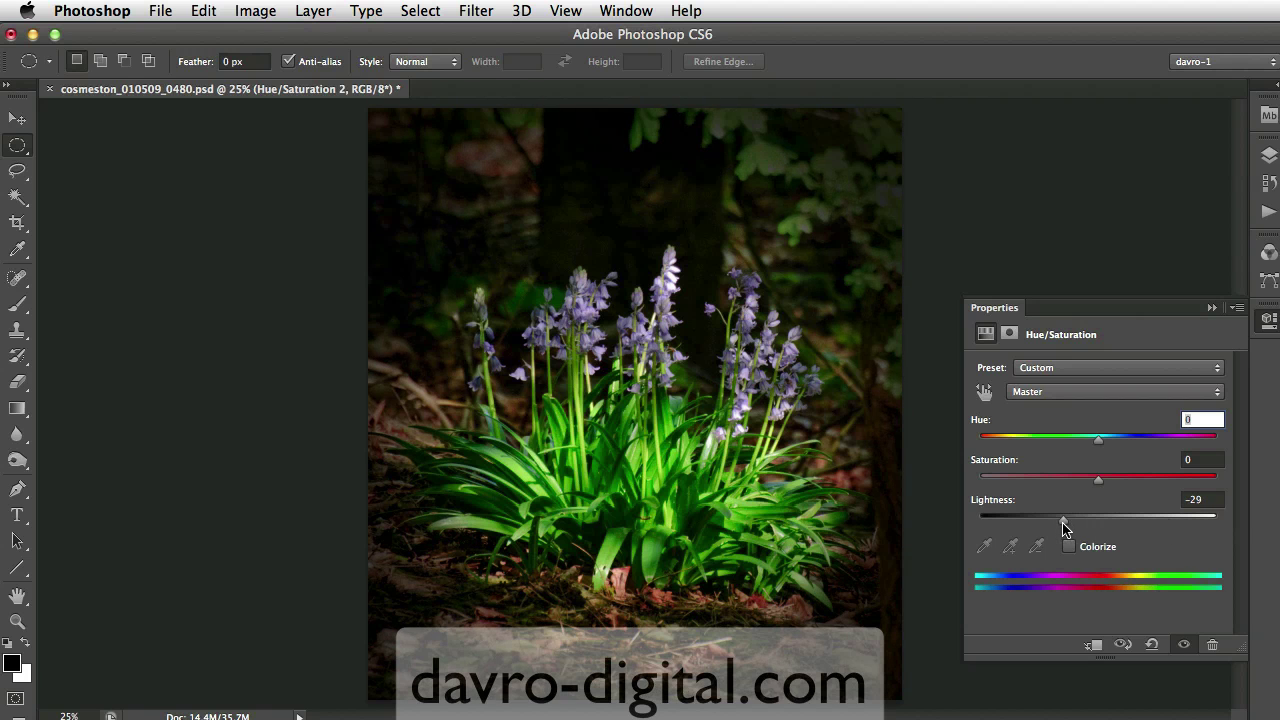
- Select the elliptical adjustment's layer mask and reposition its ellipse over the bluebells with the Move tool
left_click(1268, 155)
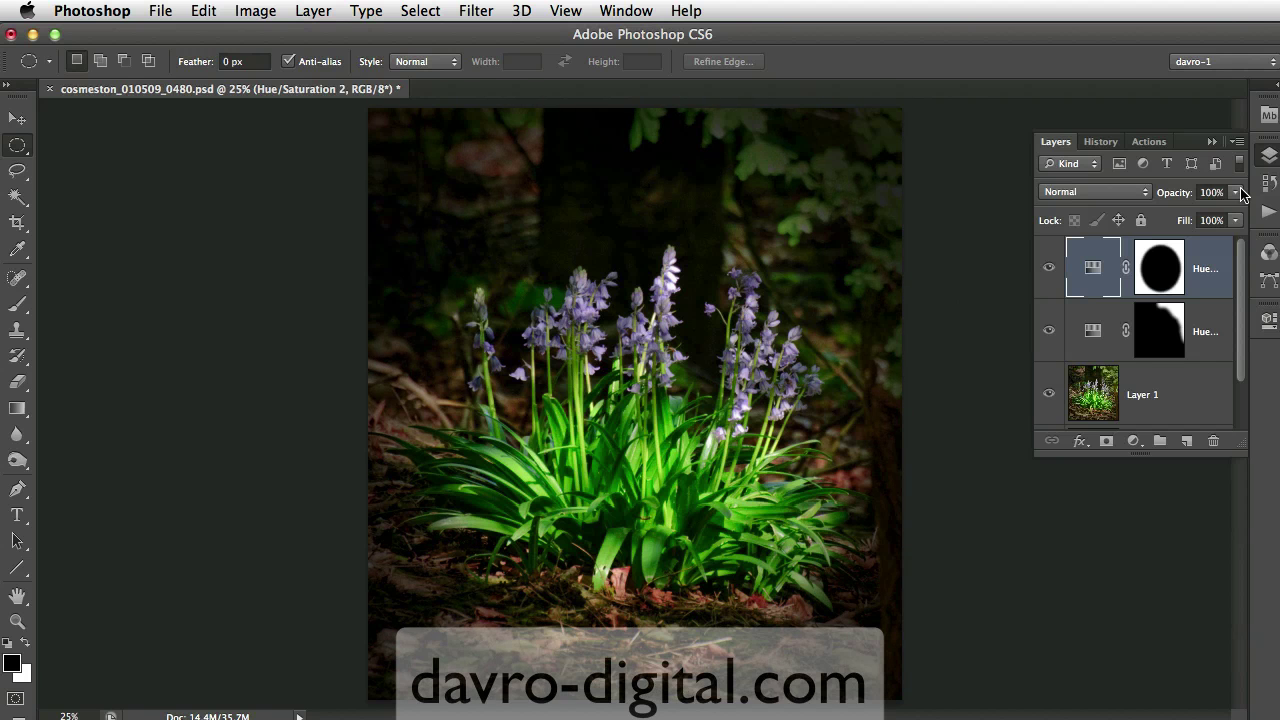
left_click(1168, 268)
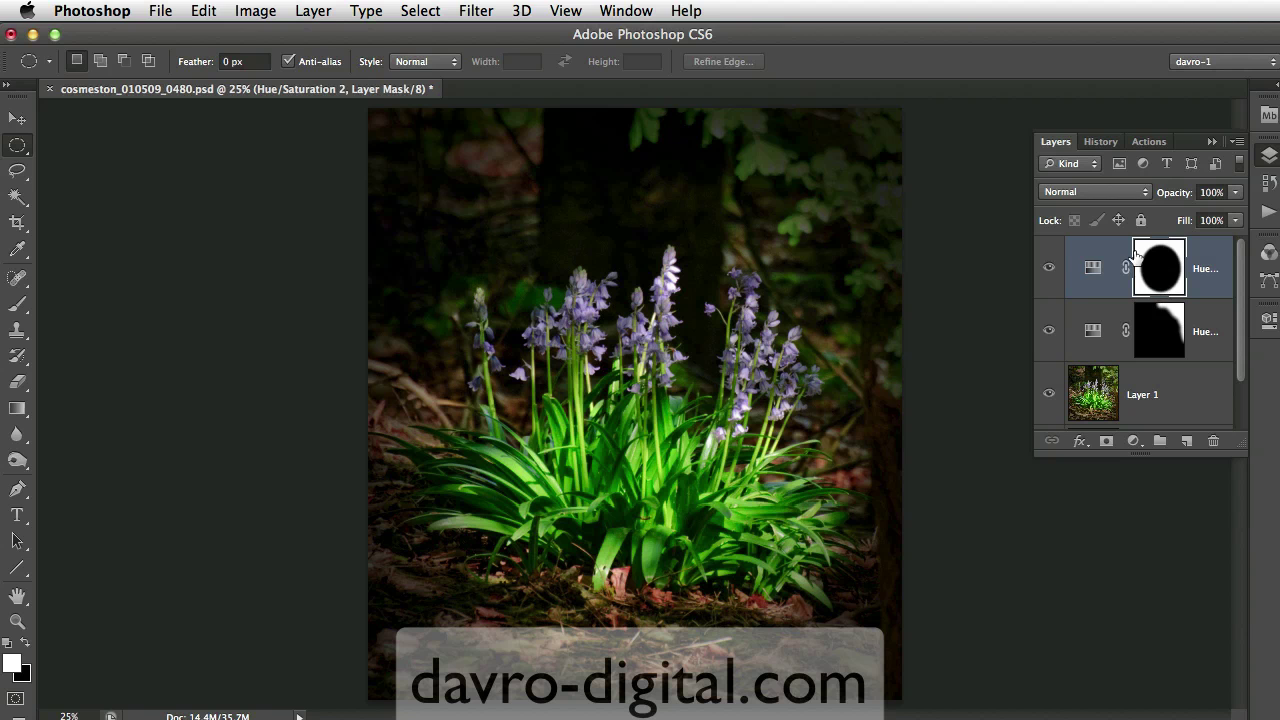
left_click_drag(1148, 262, 852, 289)
left_click(17, 118)
left_click_drag(680, 372, 640, 490)
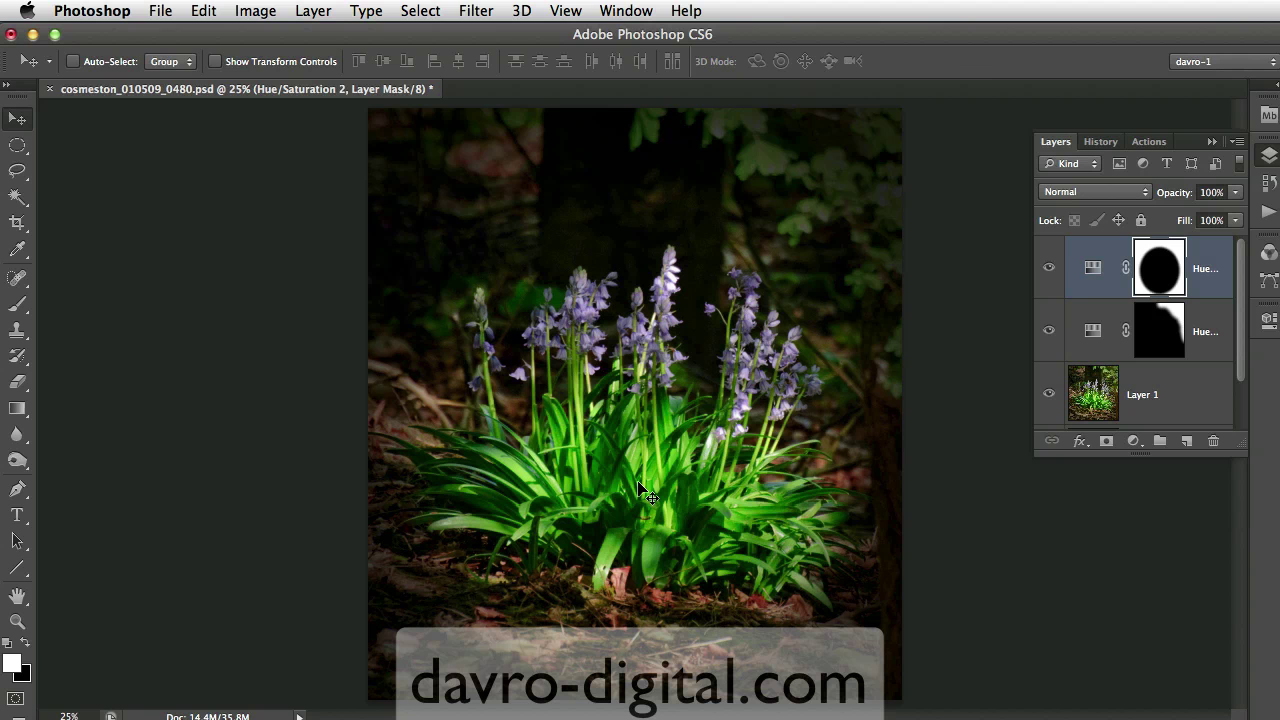
- Free Transform the elliptical mask around the bluebells, scaling it to about 111.77% width and 98.44% height
key("super+t")
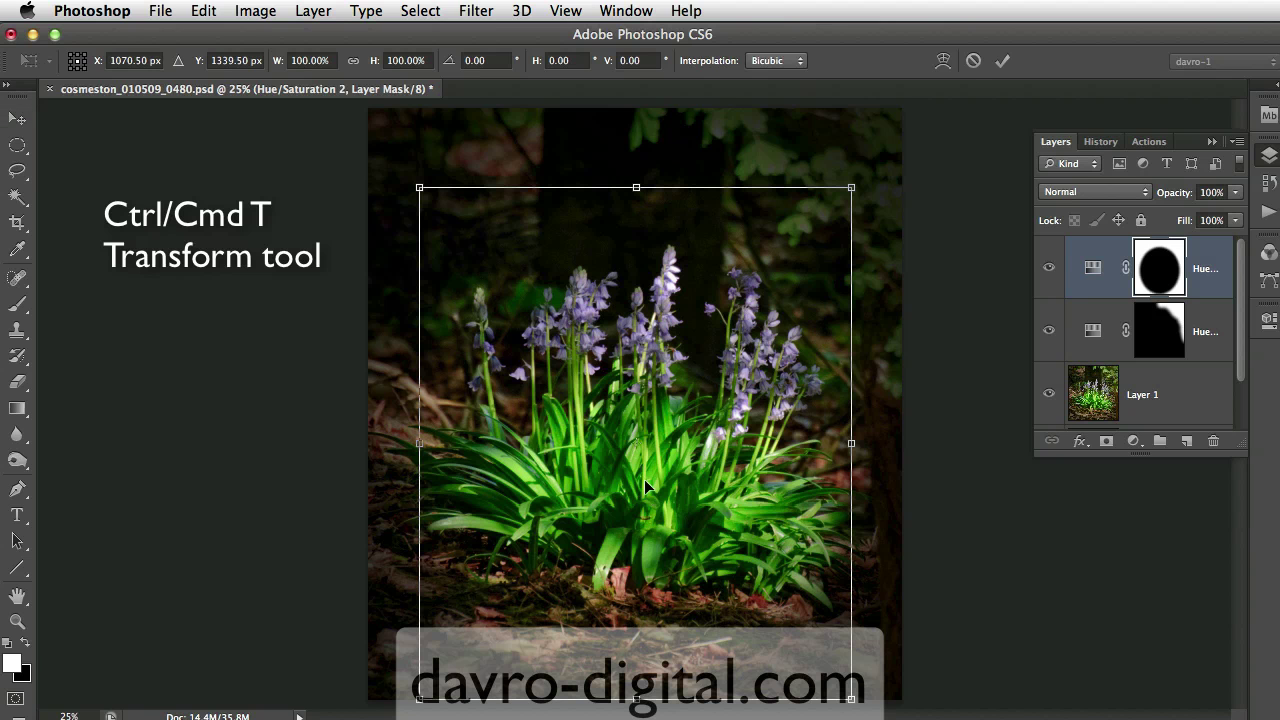
left_click_drag(702, 484, 712, 479)
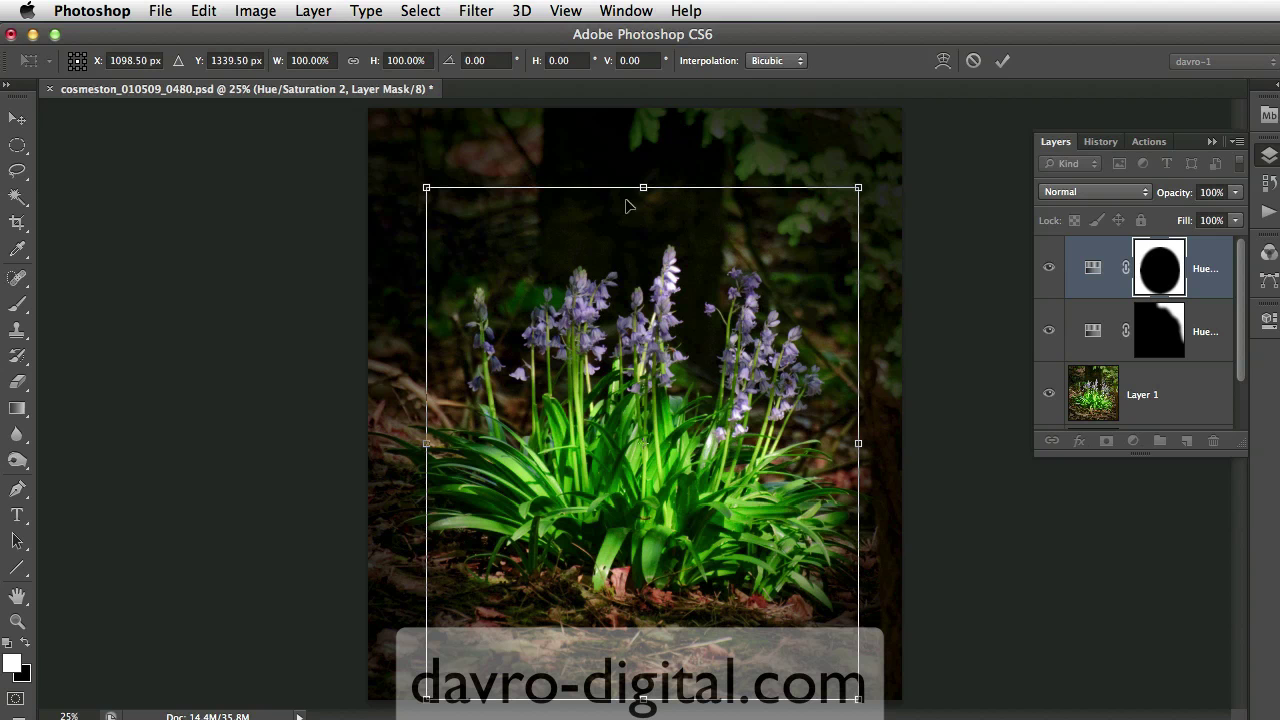
mouse_move(645, 183)
left_mouse_down()
mouse_move(645, 263)
mouse_move(645, 195)
left_mouse_up()
left_click_drag(856, 448, 871, 430)
left_click_drag(422, 448, 388, 448)
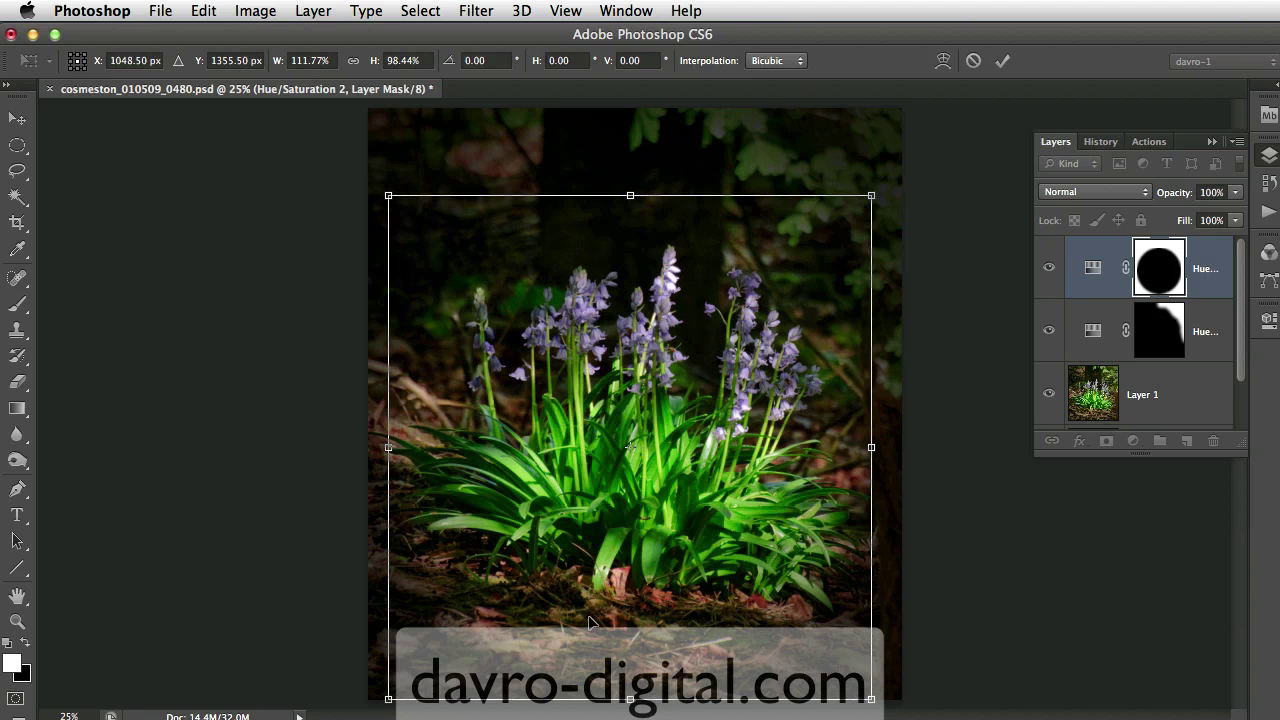
mouse_move(629, 696)
left_mouse_down()
mouse_move(630, 668)
mouse_move(630, 698)
left_mouse_up()
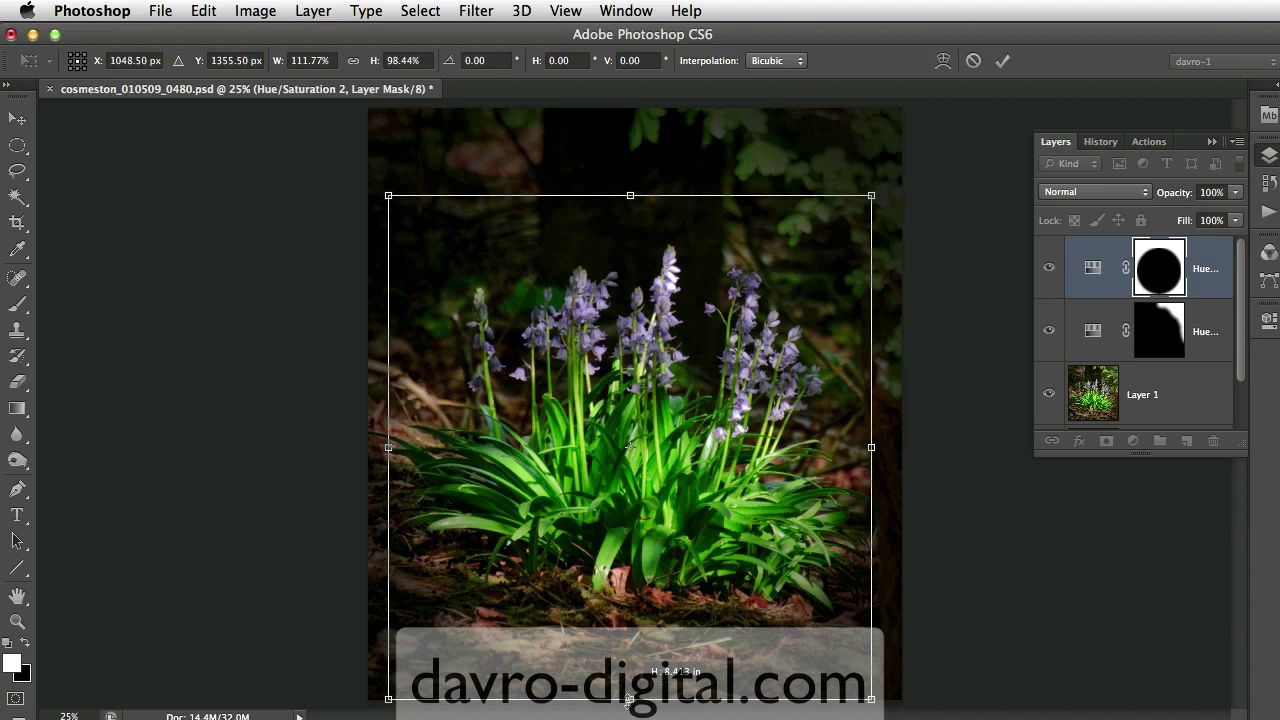
- Distort the elliptical mask with a wider base and narrower top, apply it, and set the adjustment layer's opacity to 90%
right_click(751, 474)
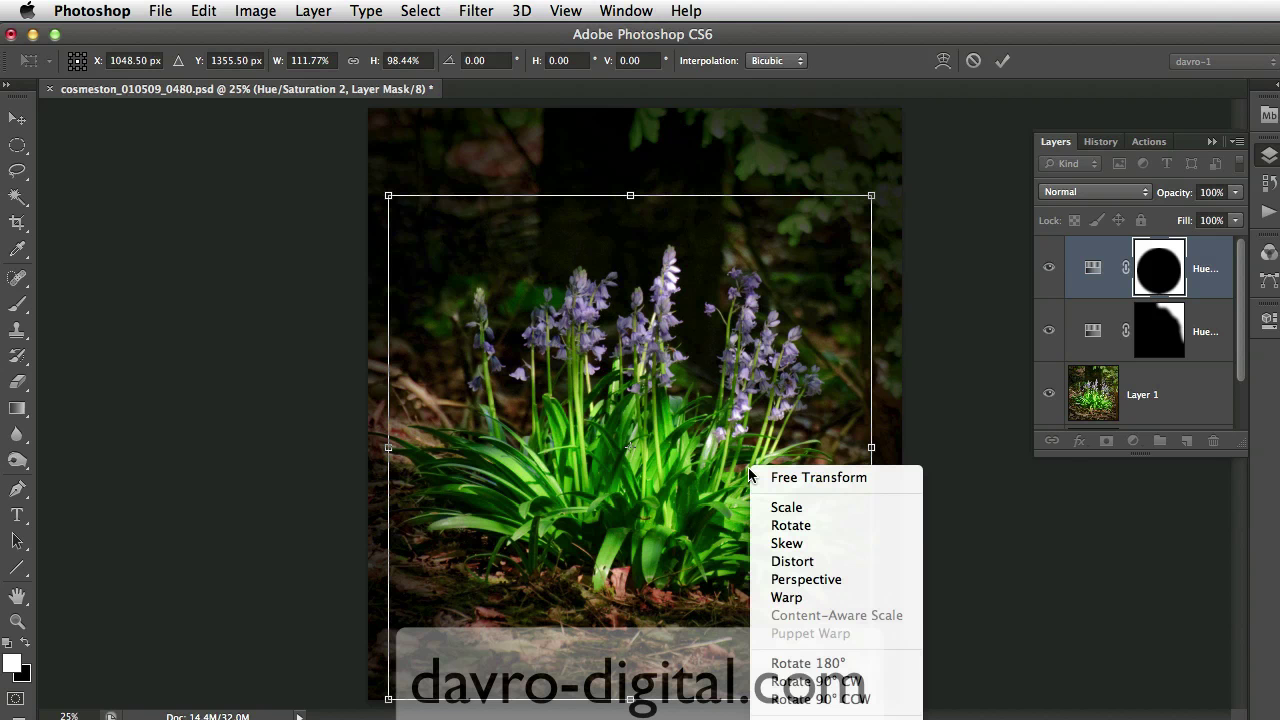
left_click(807, 562)
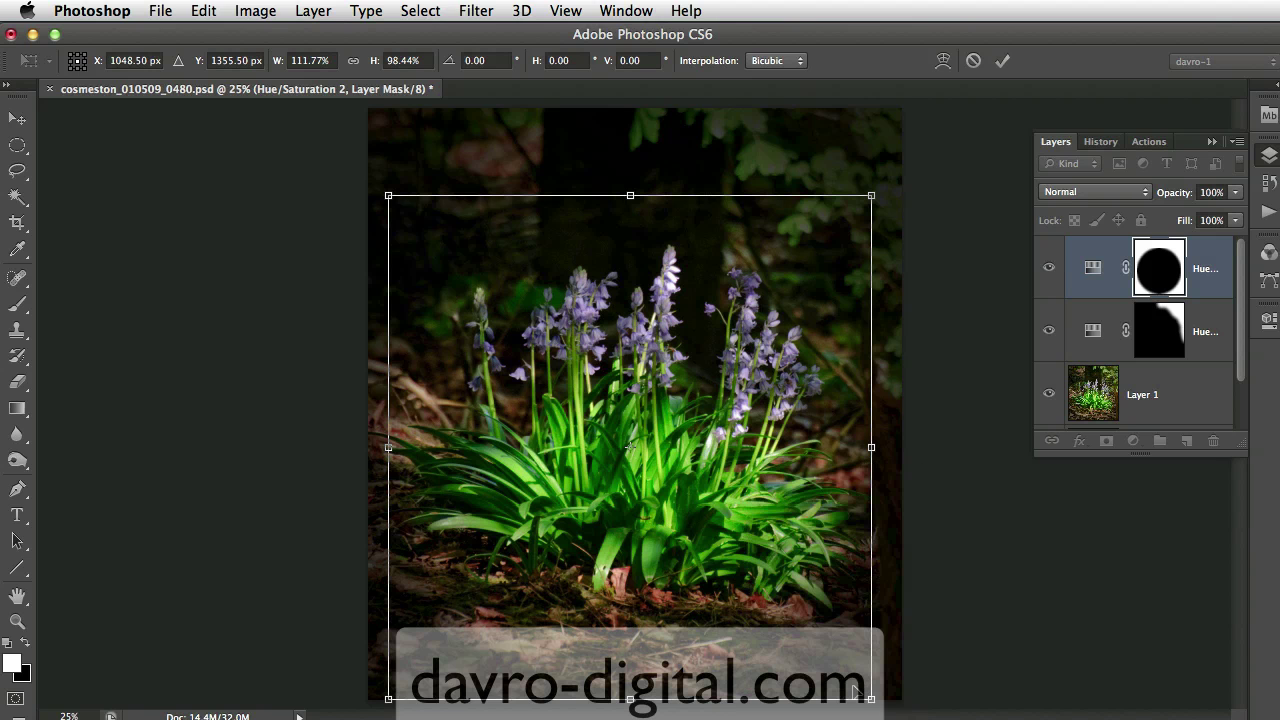
mouse_move(871, 703)
left_mouse_down()
mouse_move(900, 709)
mouse_move(887, 707)
left_mouse_up()
left_click_drag(390, 707, 352, 707)
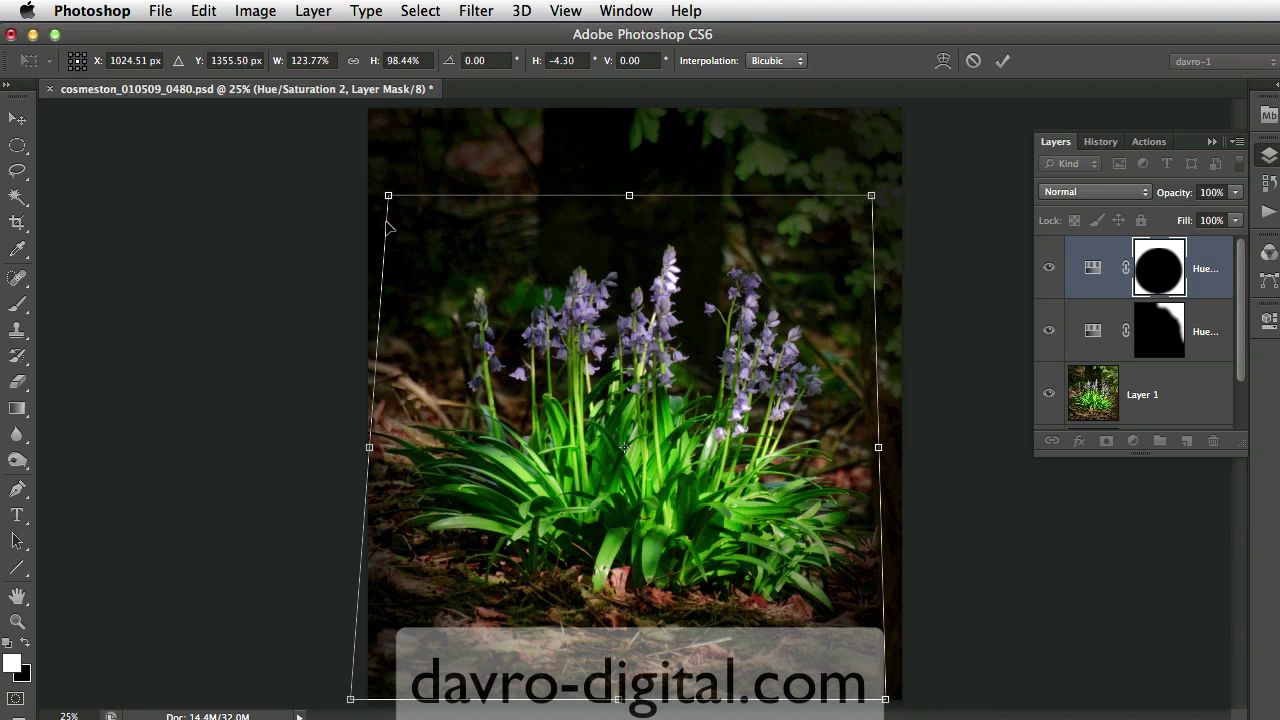
left_click_drag(389, 196, 409, 203)
left_click_drag(875, 203, 846, 207)
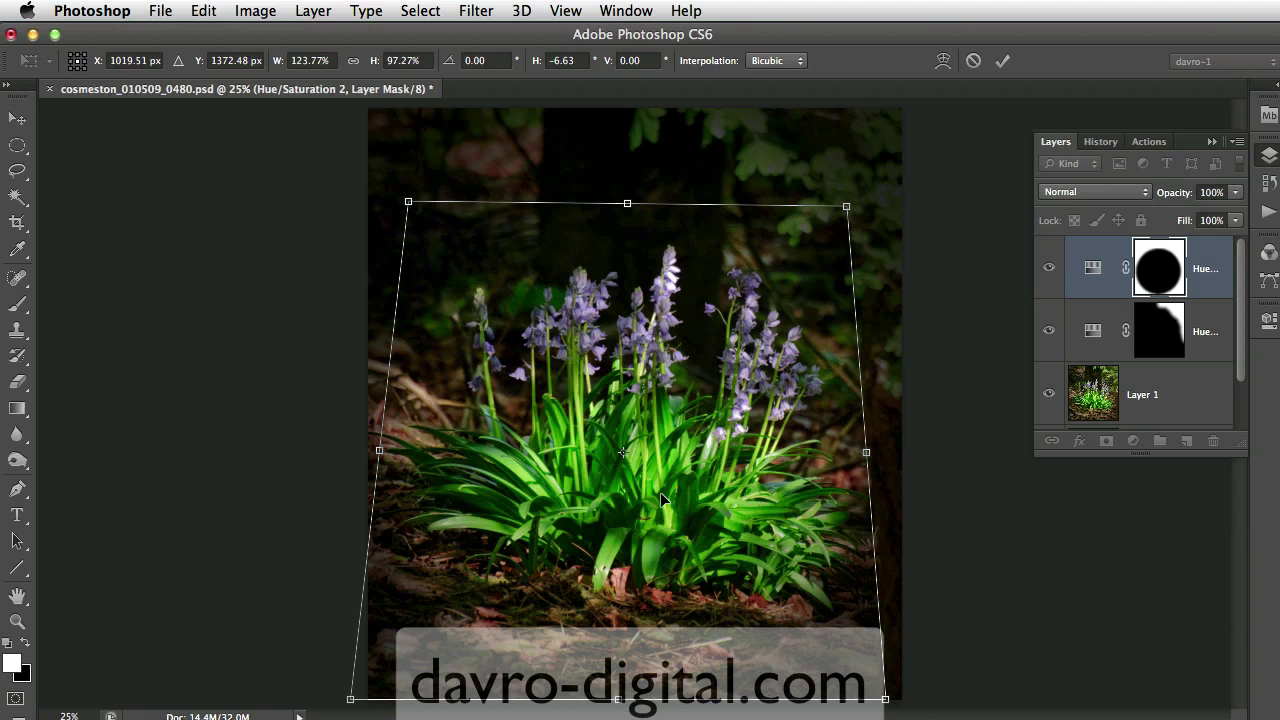
mouse_move(691, 520)
left_mouse_down()
mouse_move(690, 490)
mouse_move(694, 518)
left_mouse_up()
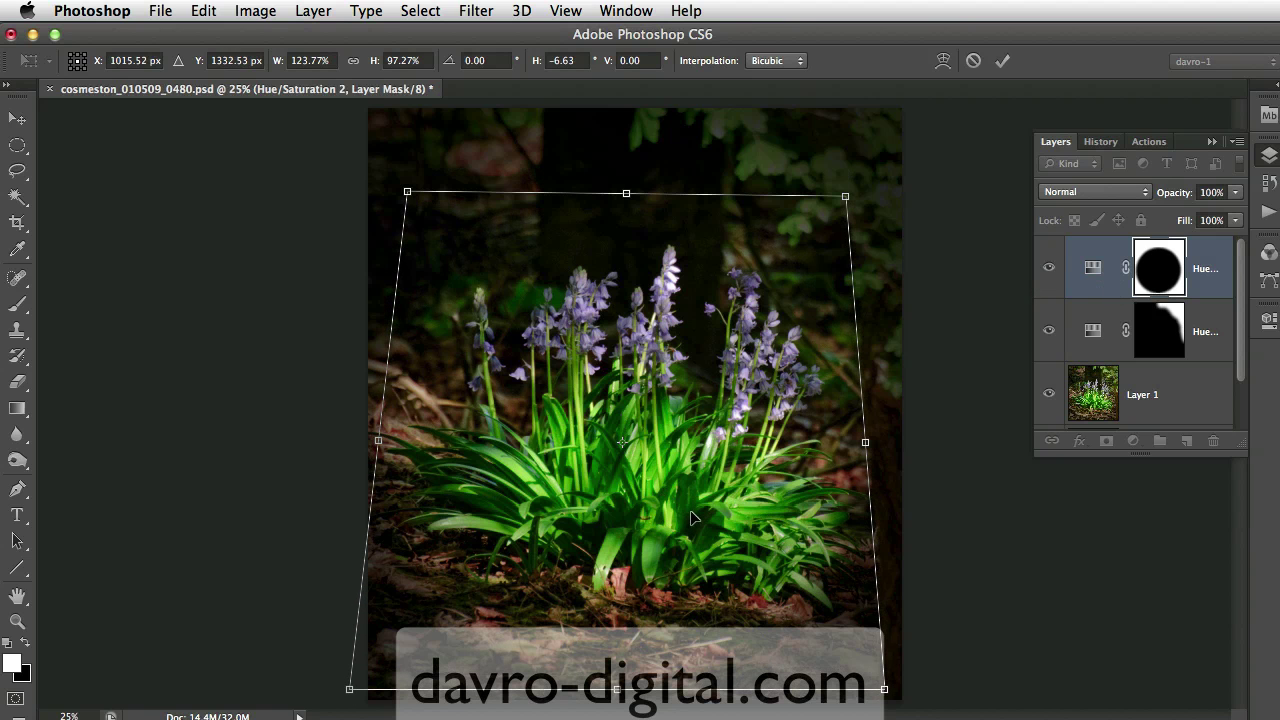
left_click_drag(885, 690, 937, 700)
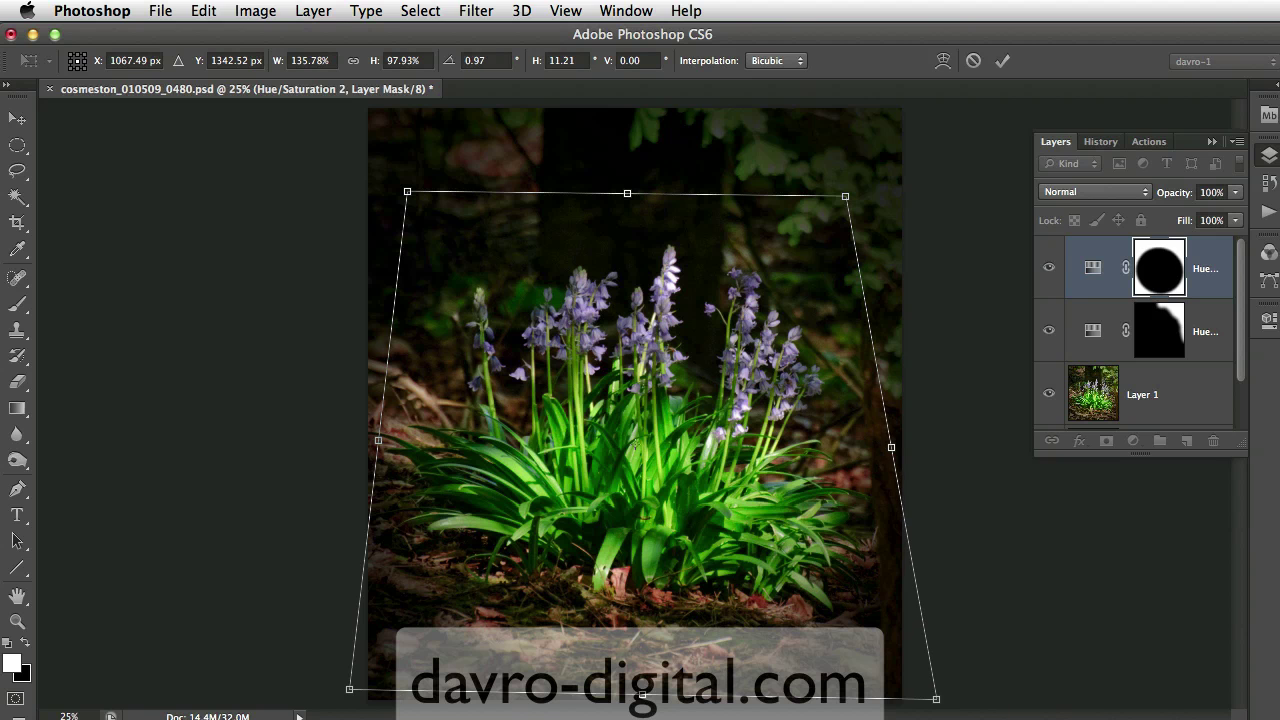
left_click_drag(349, 690, 311, 698)
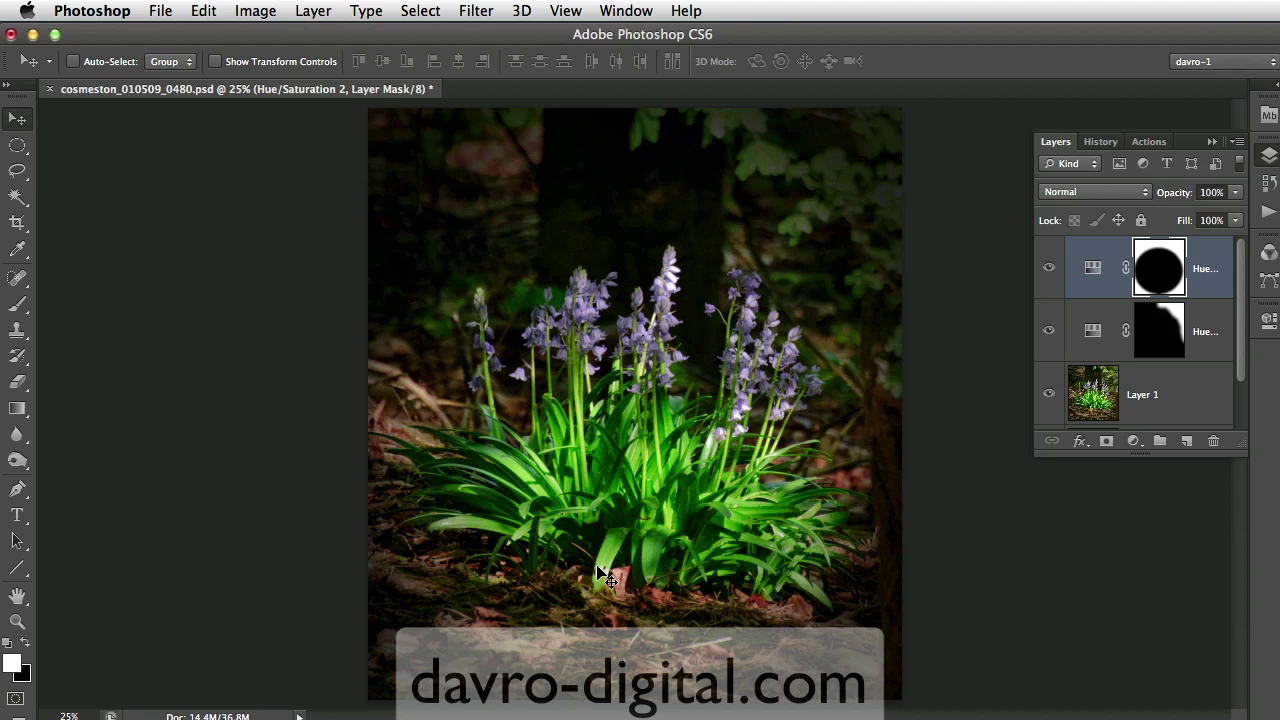
mouse_move(1177, 200)
left_mouse_down()
mouse_move(1152, 198)
mouse_move(1168, 201)
left_mouse_up()
- Add a new Hue/Saturation adjustment above the other layers and target the Blues range by sampling a bluebell flower
left_click_drag(1241, 447, 1236, 535)
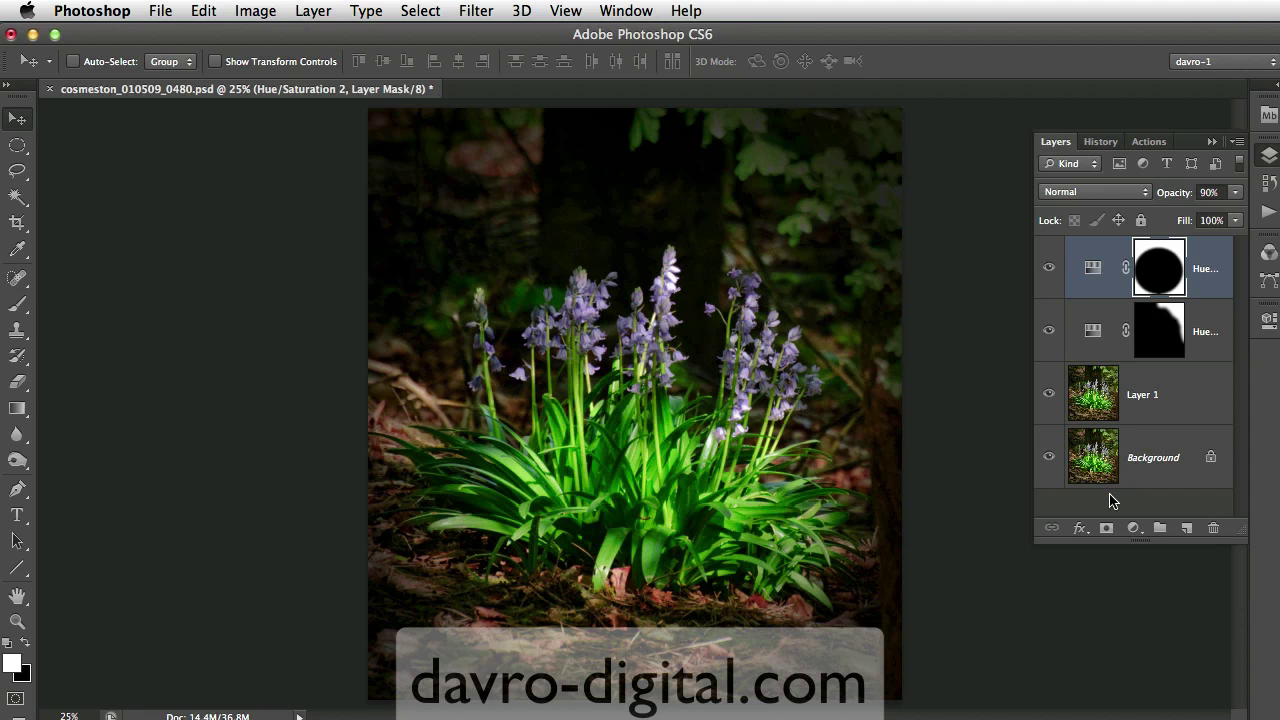
left_click(1134, 529)
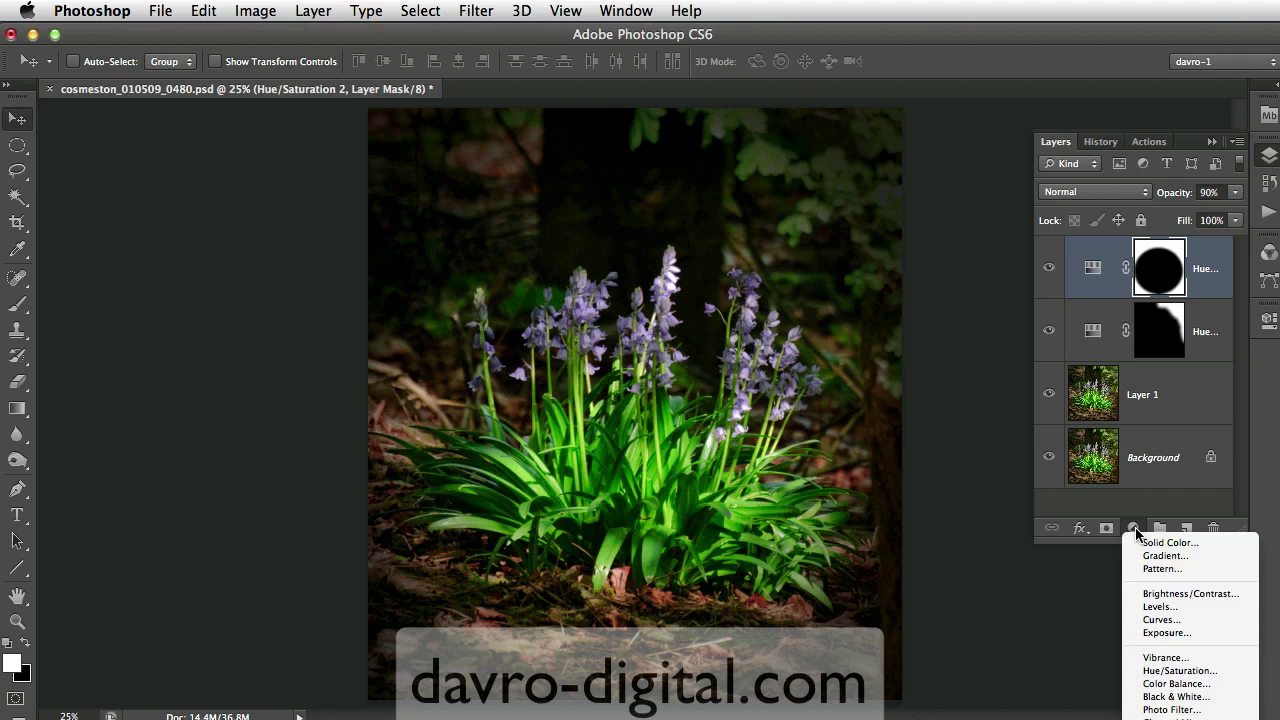
left_click(1158, 672)
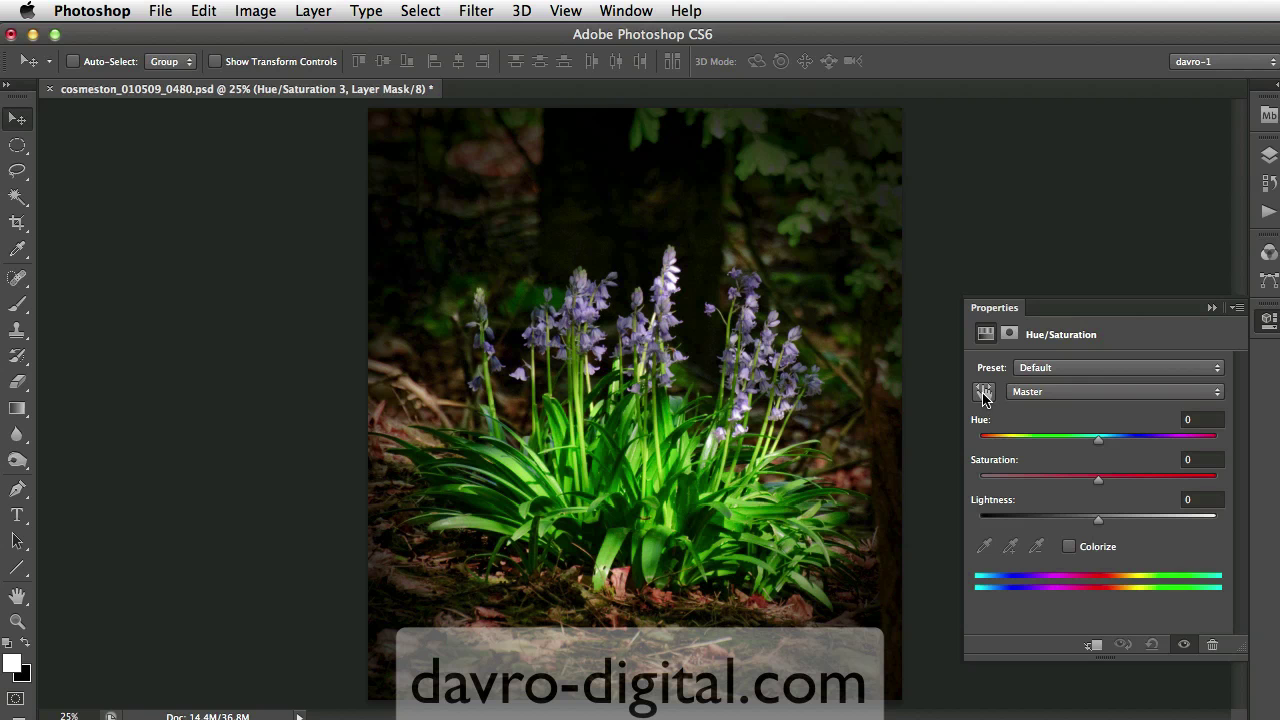
left_click(983, 394)
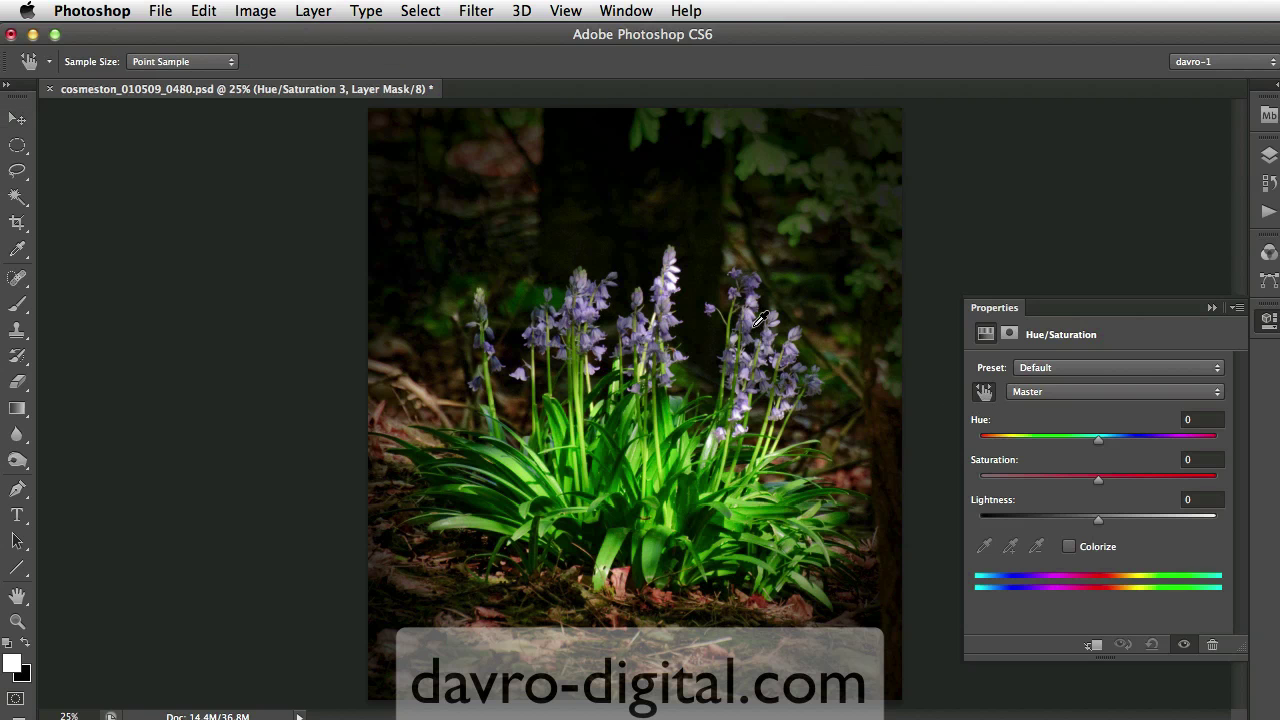
left_click(1058, 392)
left_click(1058, 389)
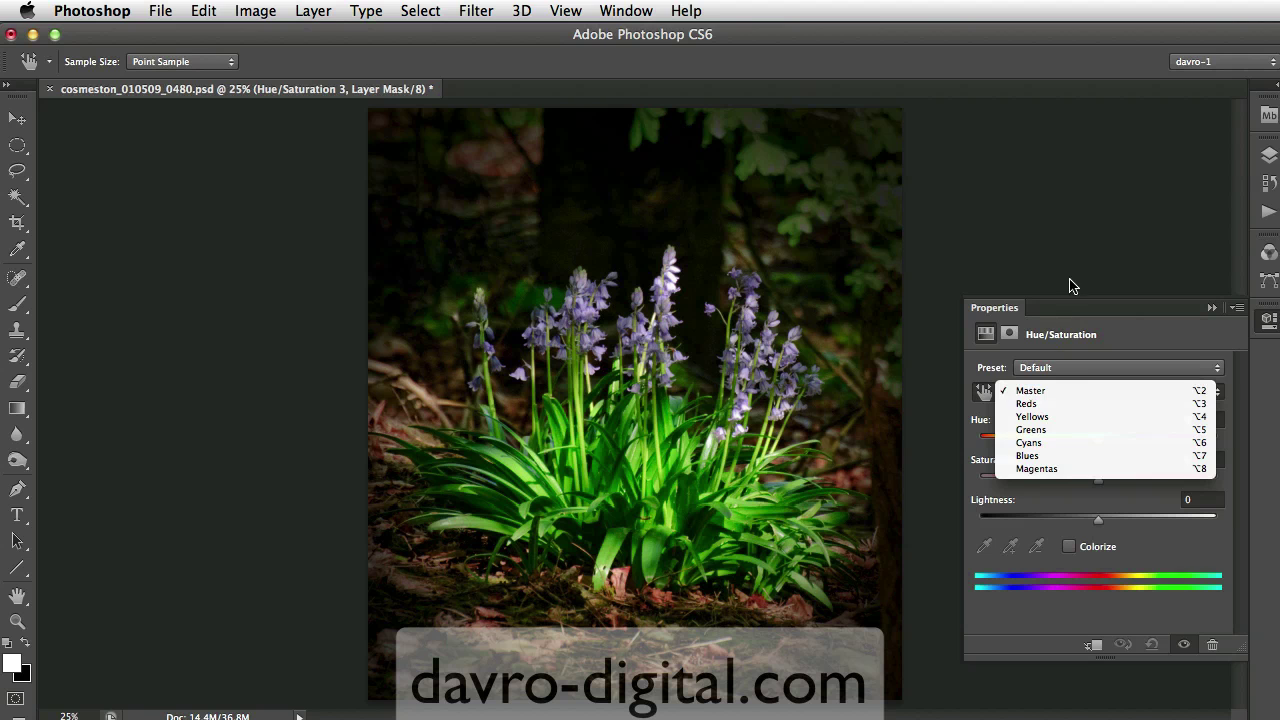
left_click(758, 317)
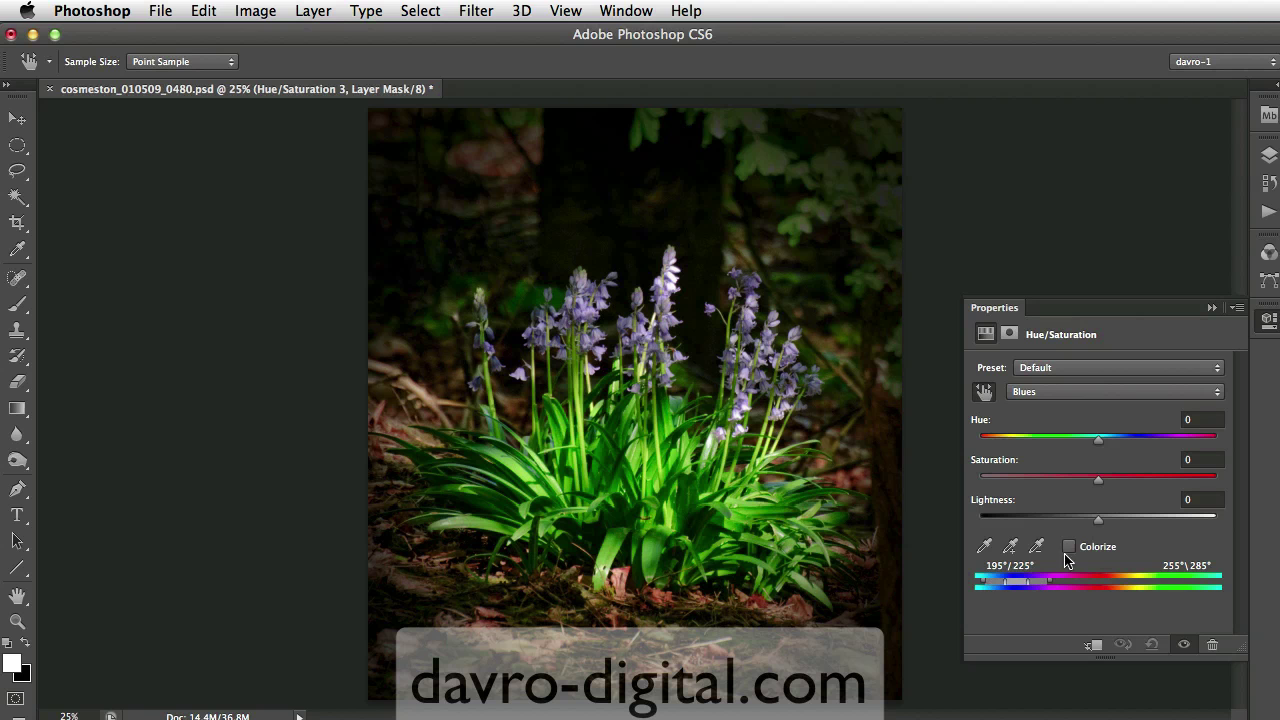
- Set the Blues range to Hue -17 and Saturation about +29, briefly trying Lightness +4
left_click_drag(1099, 482, 1131, 482)
left_click_drag(1095, 437, 1077, 437)
left_click_drag(1131, 482, 1143, 487)
left_click_drag(1080, 438, 1130, 480)
left_click_drag(1098, 521, 1103, 523)
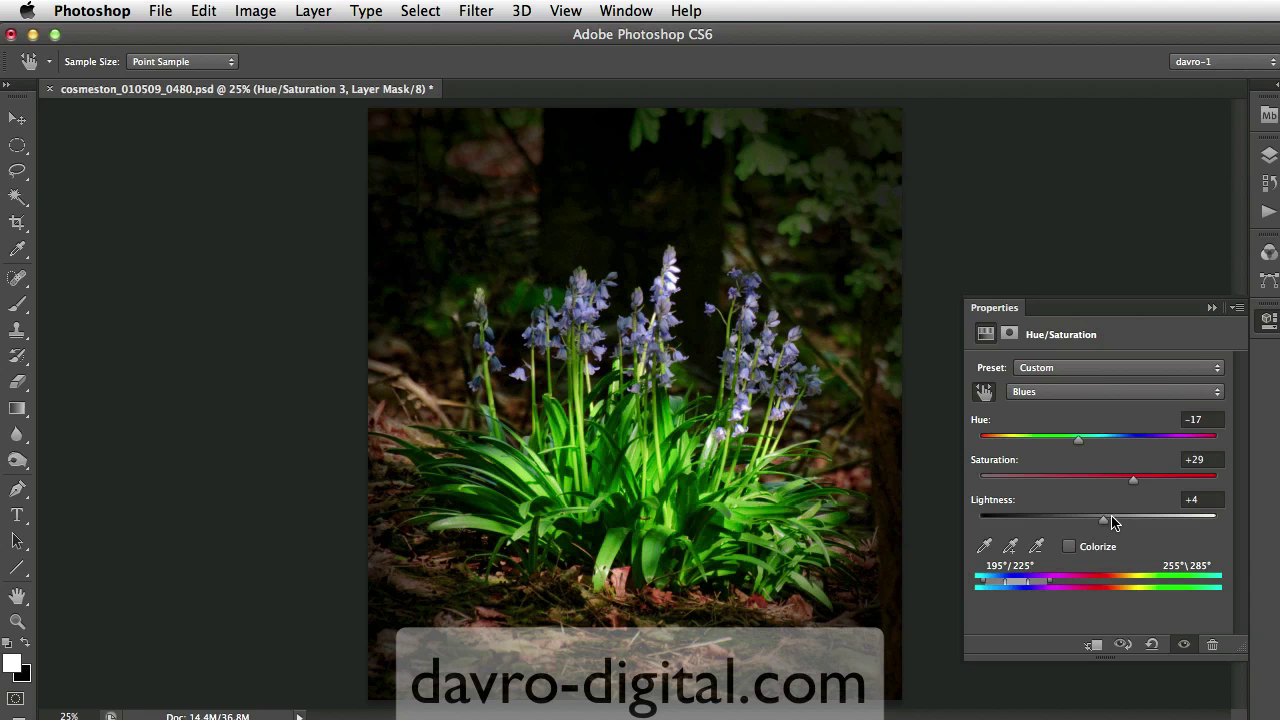
left_click_drag(1103, 522, 1097, 523)
left_click_drag(1138, 479, 1135, 488)
- Extend the layer list to show every layer and compare the image with and without the bluebell colour adjustment
left_click(1269, 155)
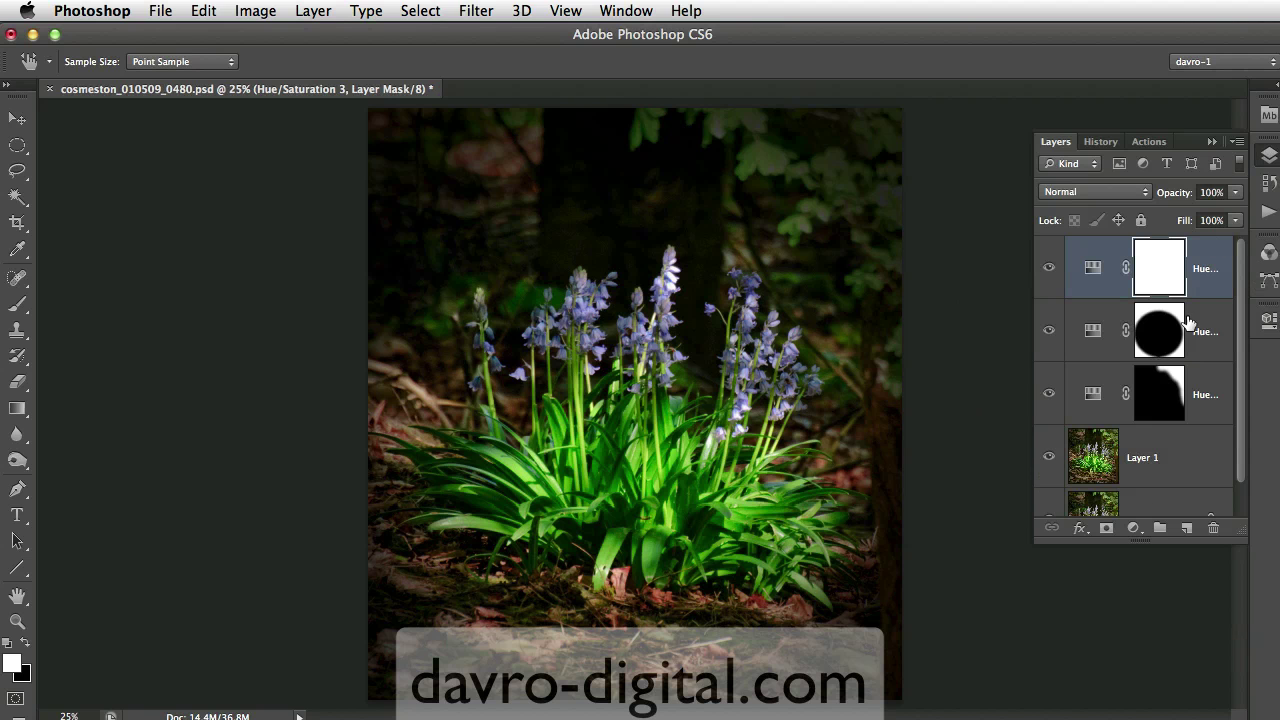
left_click_drag(1243, 538, 1242, 581)
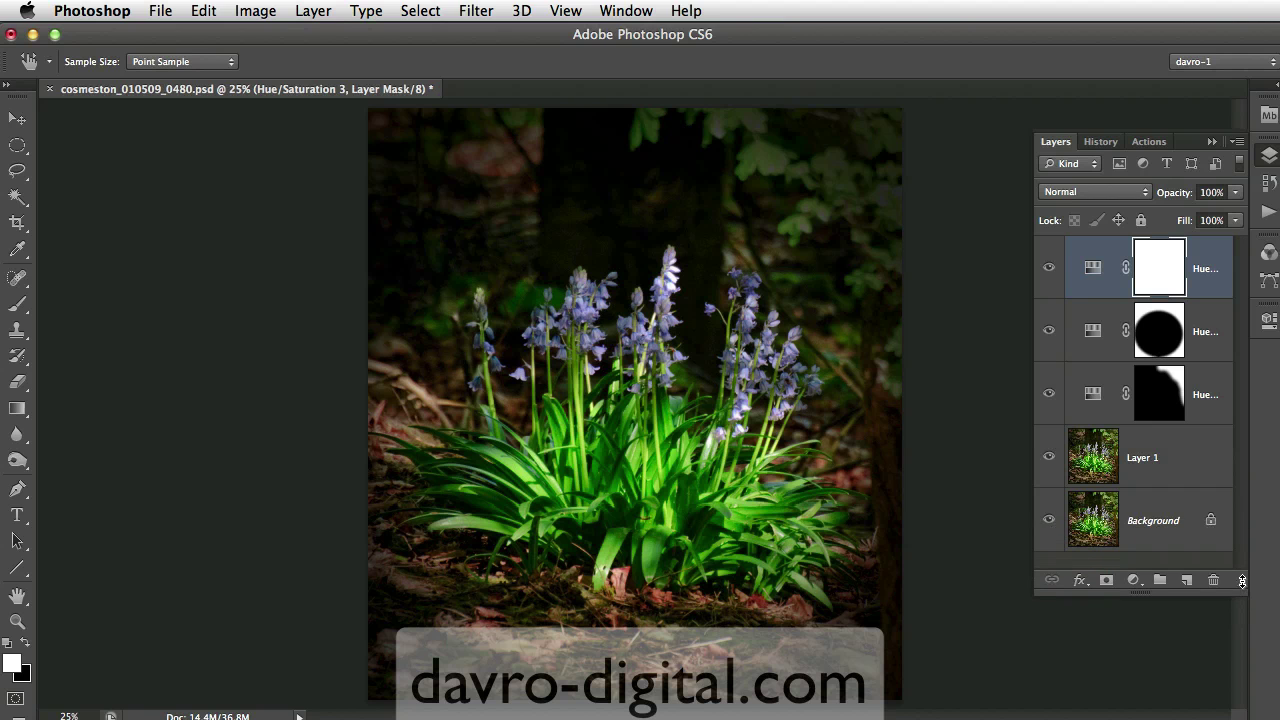
left_click(1049, 268)
left_click(1049, 268)
left_click(1049, 268)
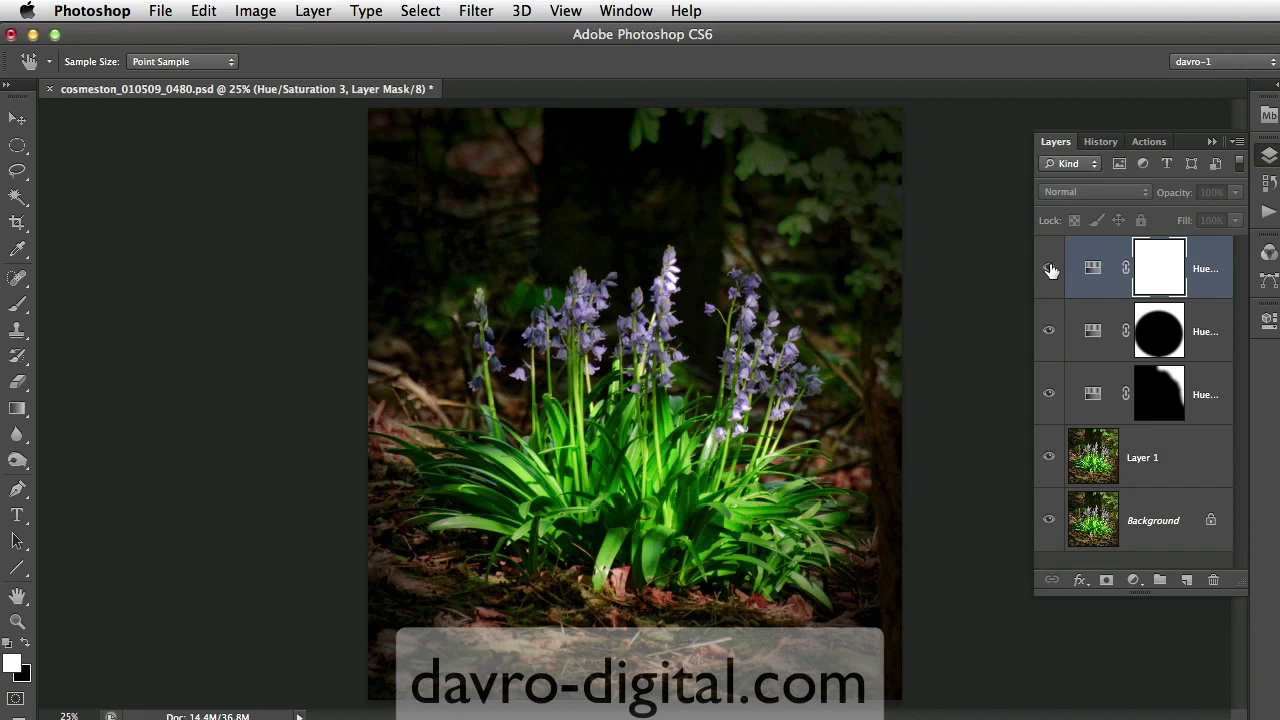
- Reopen the bluebell colour adjustment and slightly increase the saturation of its Reds range for the fallen leaves
double_click(1093, 268)
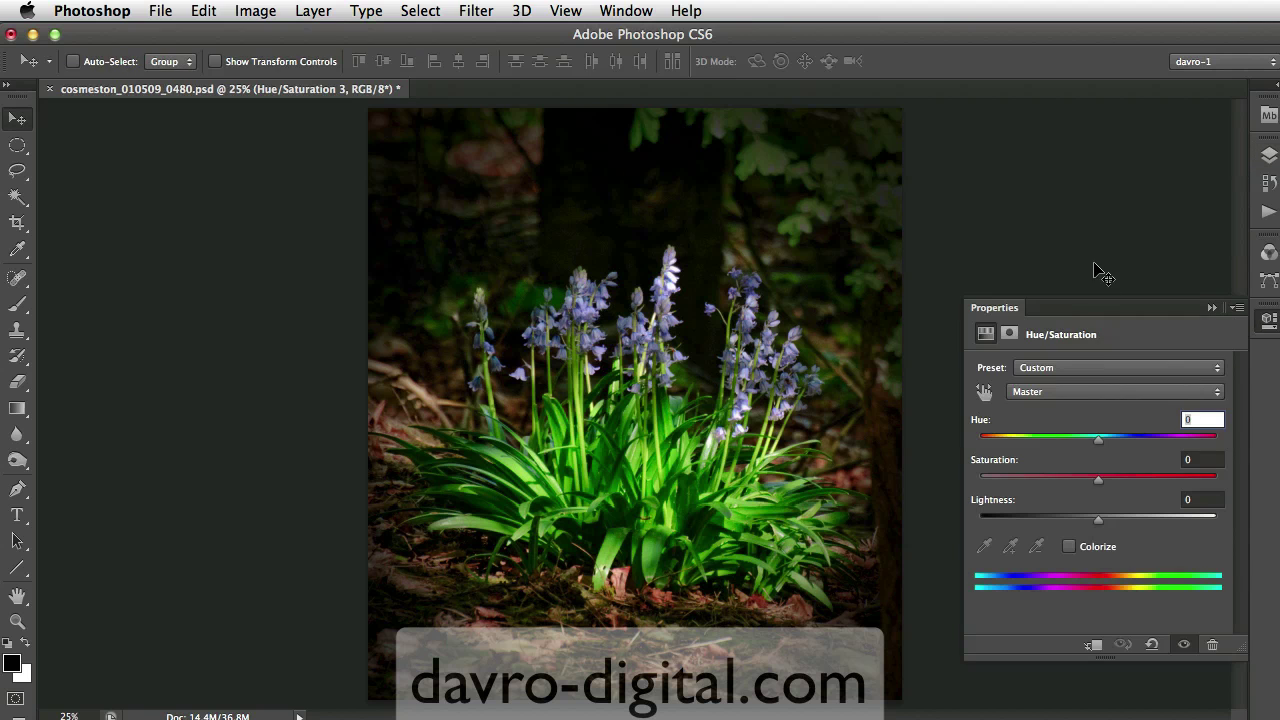
left_click(1037, 395)
left_click(1039, 403)
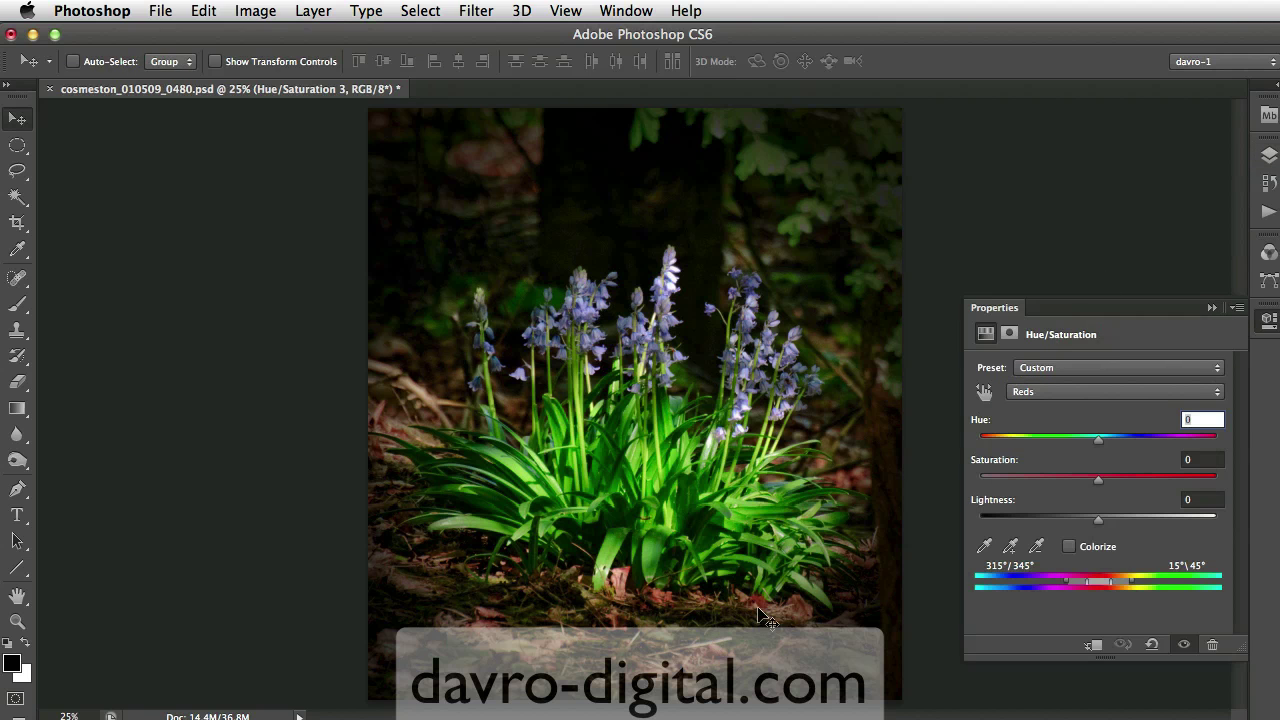
left_click(984, 392)
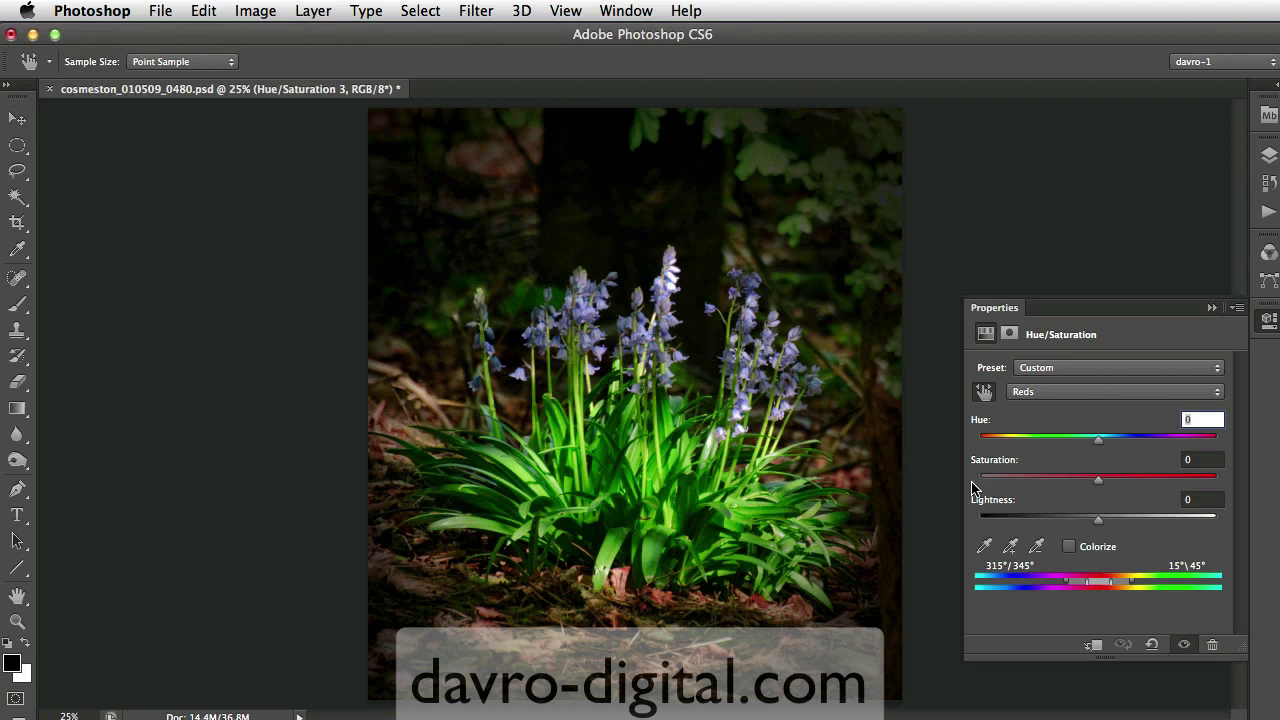
left_click_drag(1100, 485, 1121, 485)
- Show only the Background layer for comparison, and make the Multiply Layer 1 visible again and select it
left_click(1268, 155)
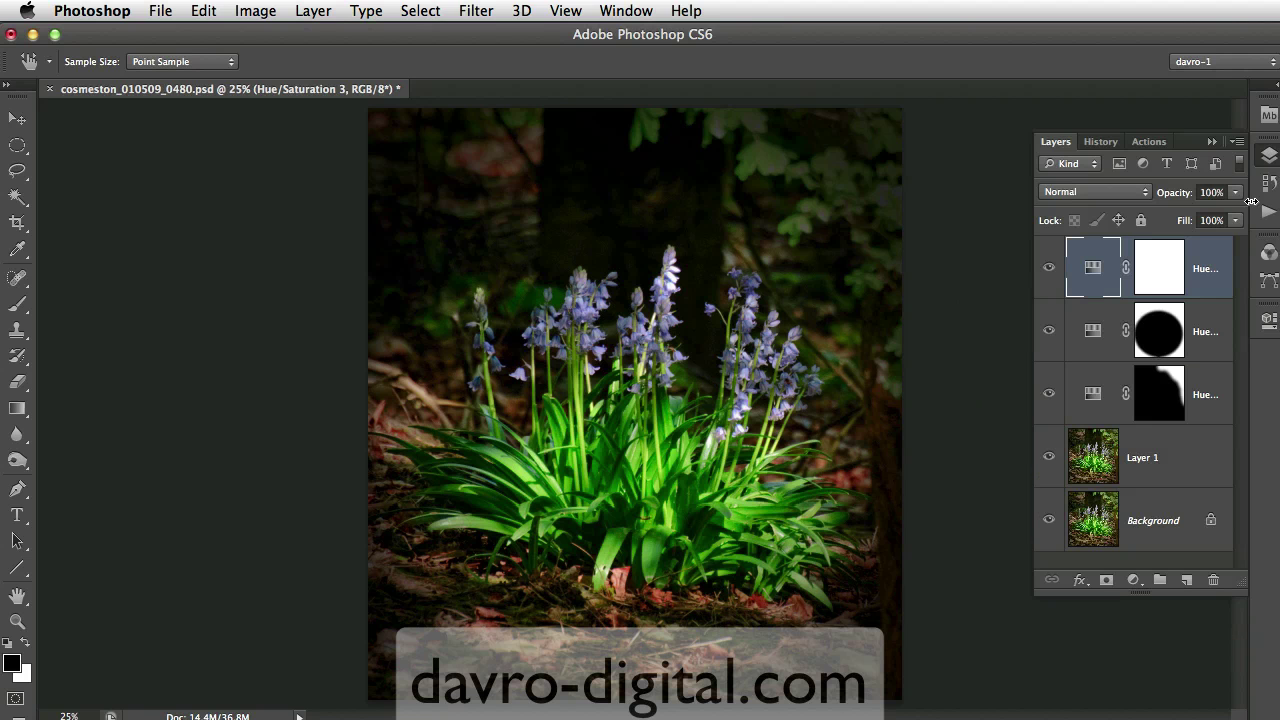
left_click(1048, 519, "alt")
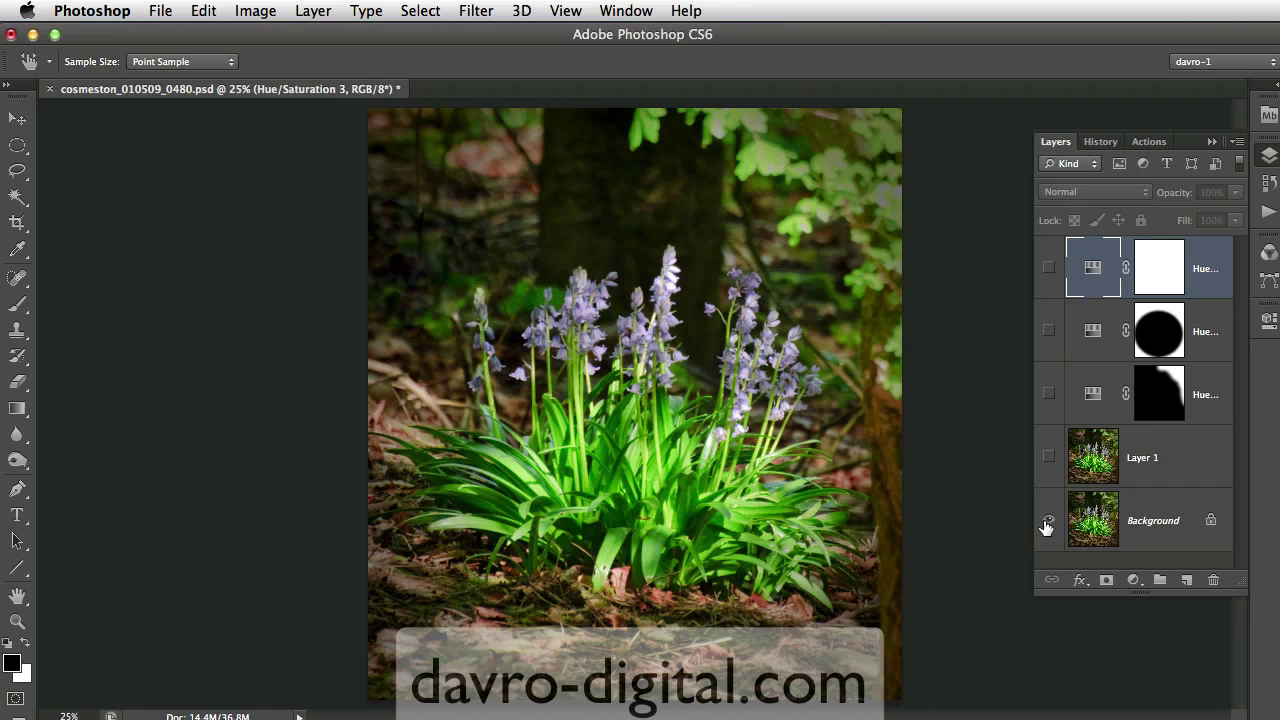
left_click(1048, 461)
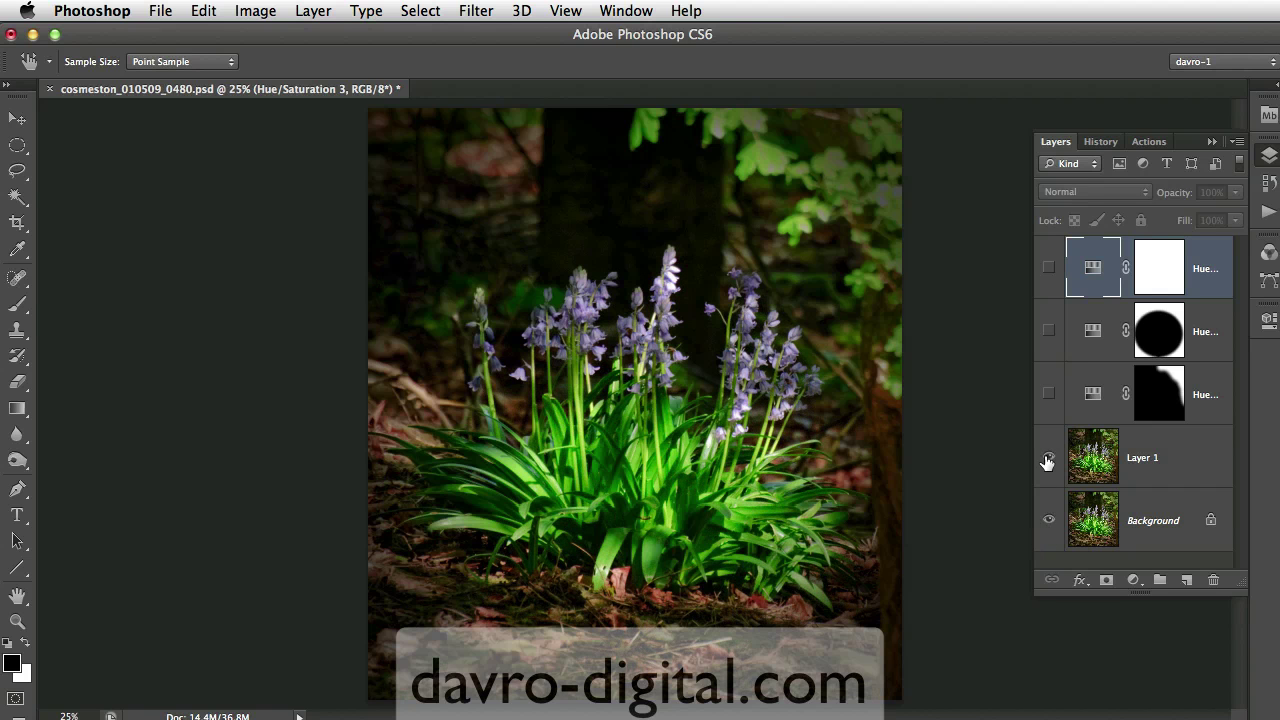
left_click(1174, 458)
key("v")
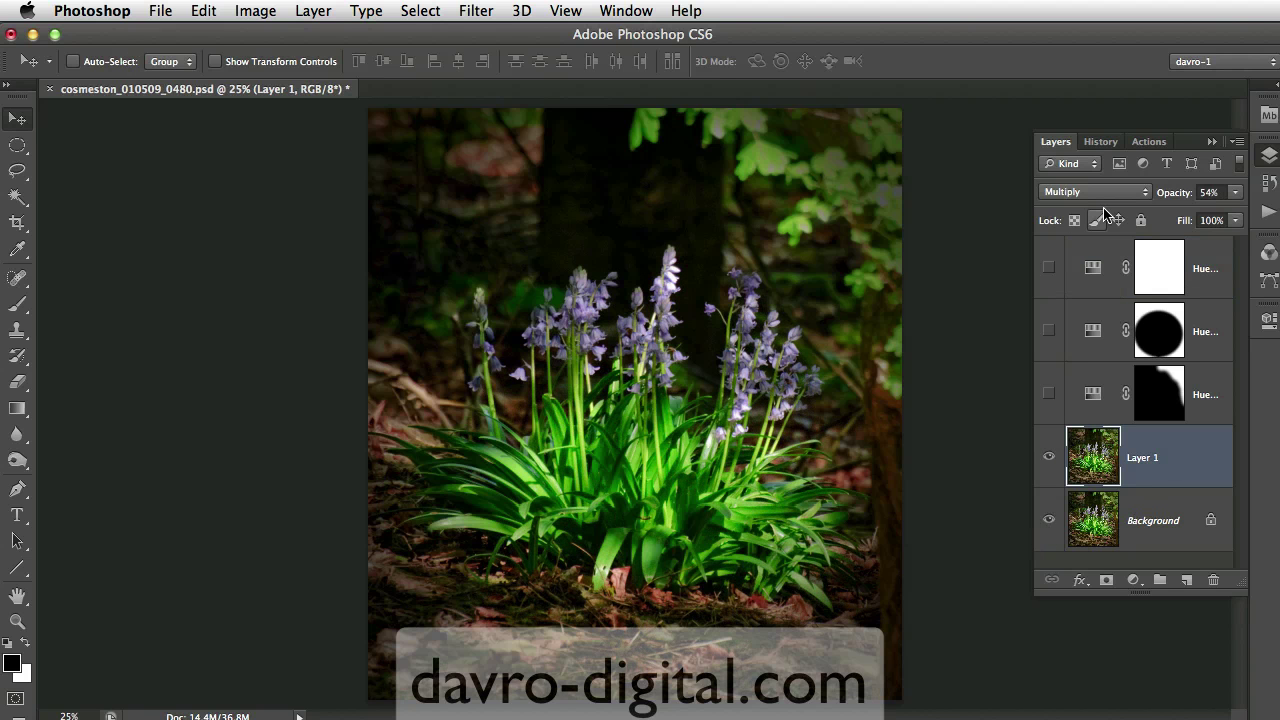
- Compare the image with and without the foliage adjustment, and turn the elliptical adjustment's visibility back on
left_click(1048, 395)
left_click(1047, 398)
left_click(1047, 396)
left_click(1047, 331)
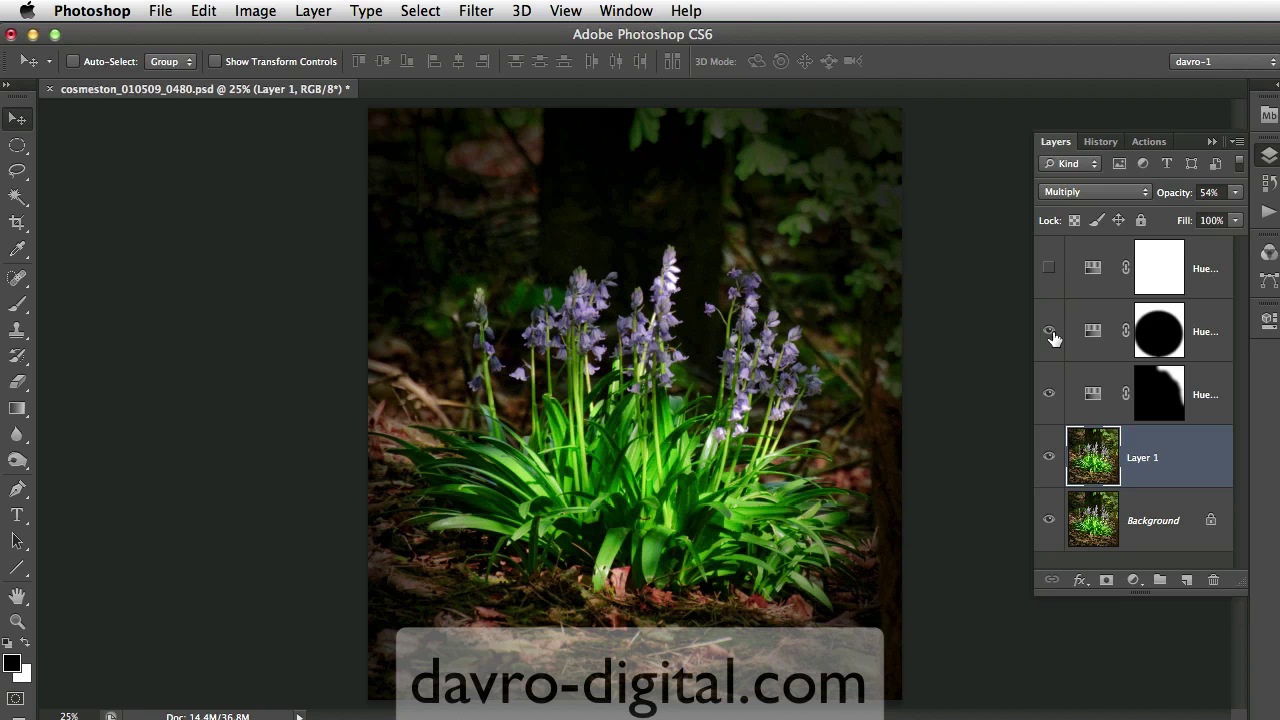